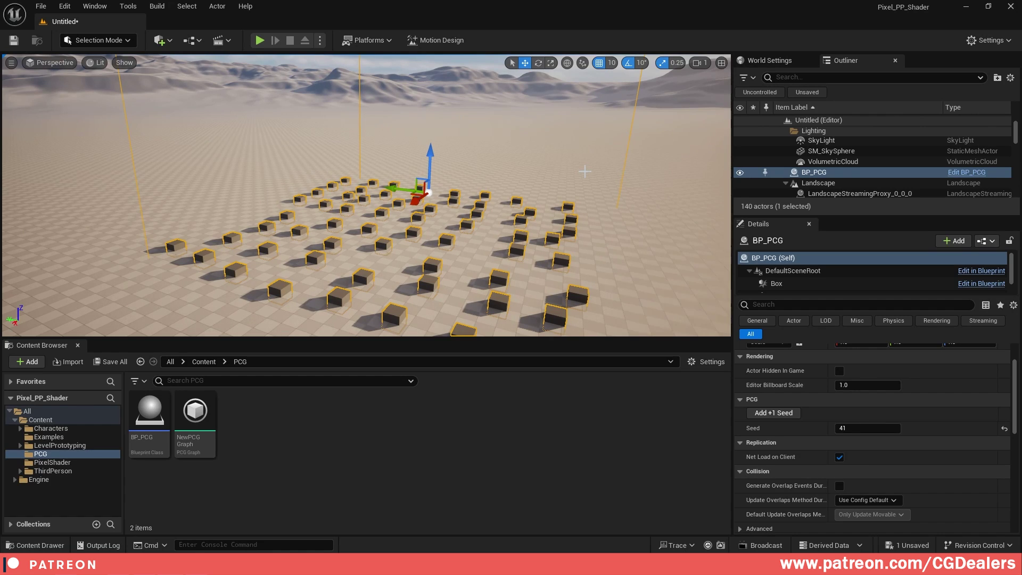
# - Raise BP_PCG's Seed by one four times to regenerate the scattered boxes
pyautogui.moveTo(585, 171); pyautogui.dragTo(606, 208, button='right')
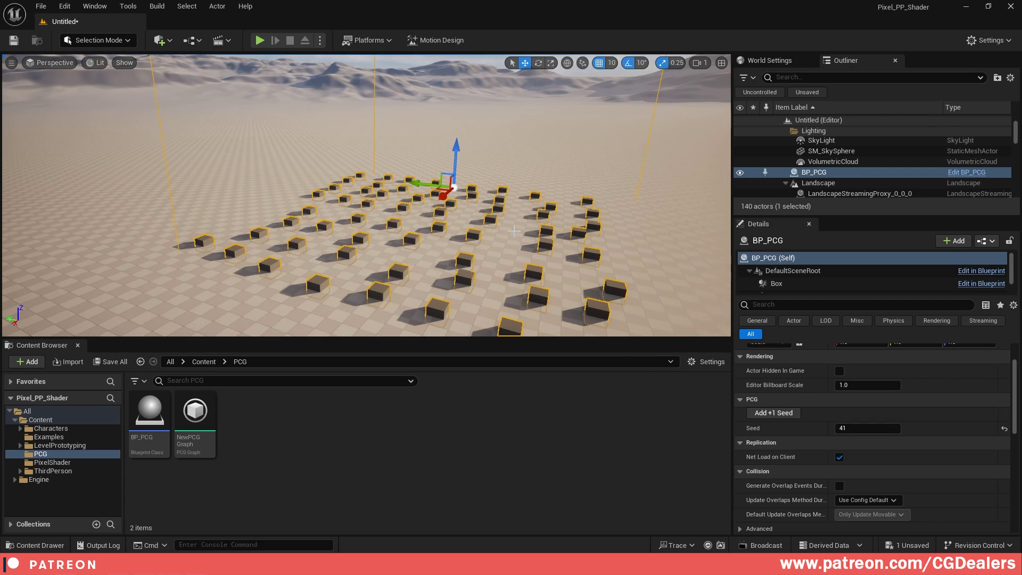
pyautogui.click(769, 414)
pyautogui.click(784, 414)
pyautogui.click(784, 414)
pyautogui.click(783, 414)
pyautogui.click(784, 414)
pyautogui.click(784, 414)
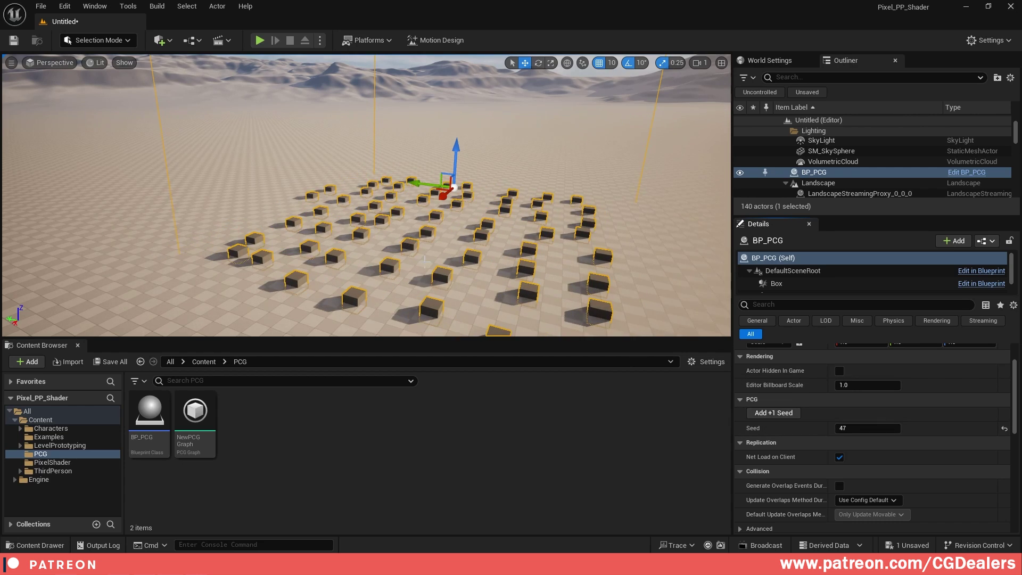
# - Set the Seed to 100, then raise it by one twice more
pyautogui.click(862, 424)
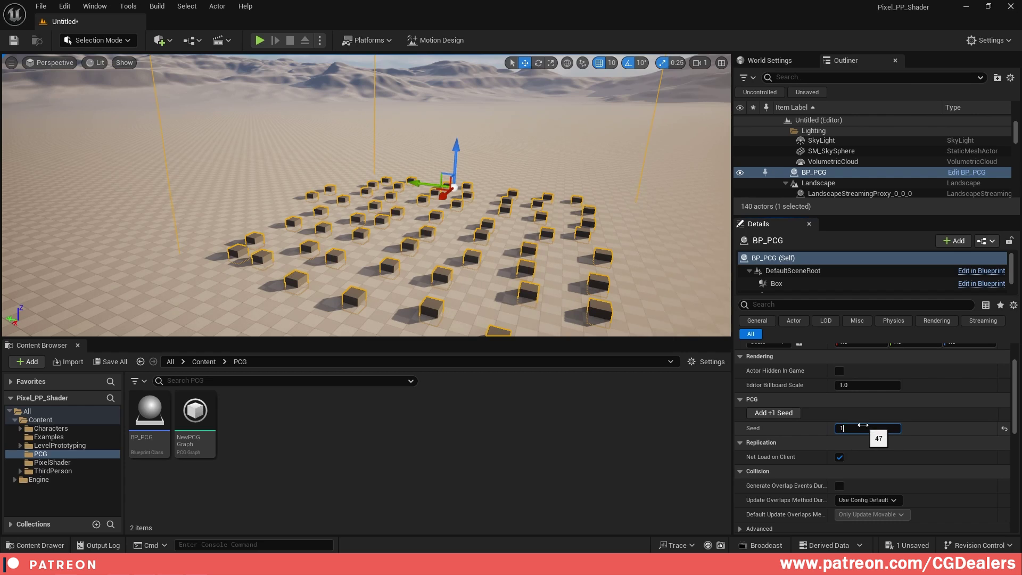
pyautogui.write('100')
pyautogui.press('Return')
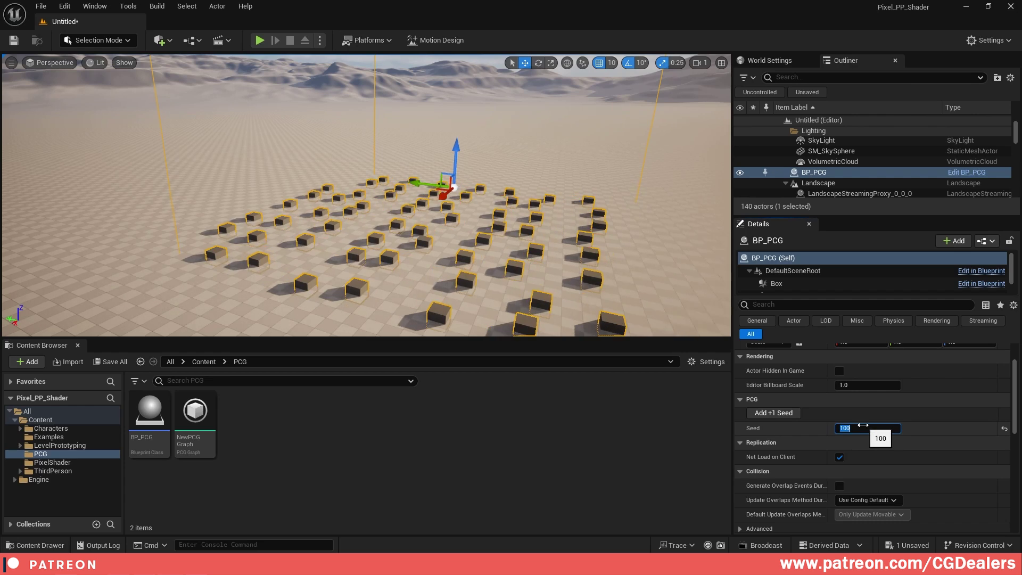
pyautogui.click(774, 414)
pyautogui.click(775, 414)
pyautogui.click(775, 414)
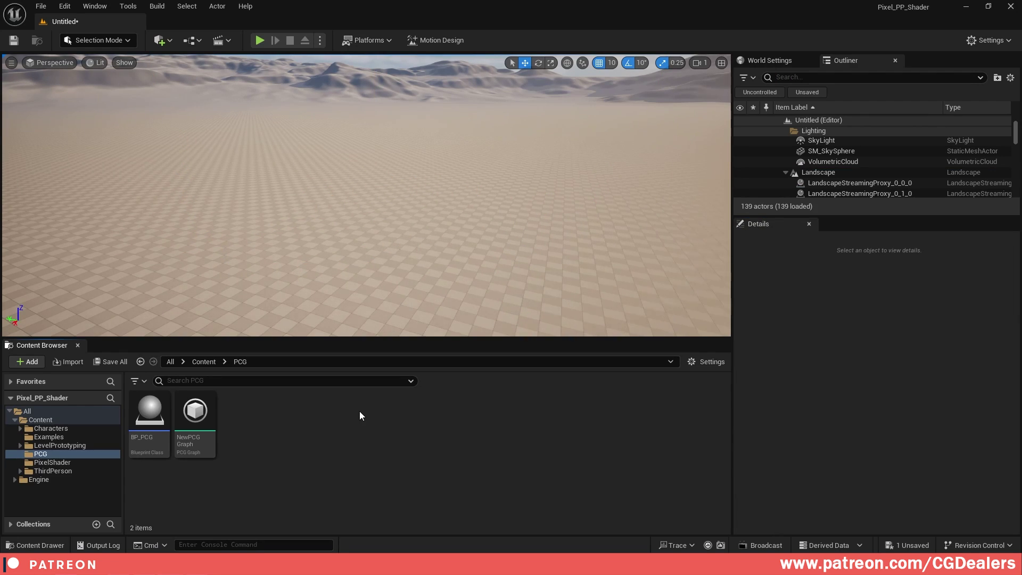
# - Create a Blueprint Class named BP_PCG_1 in the PCG folder
pyautogui.rightClick(359, 410)
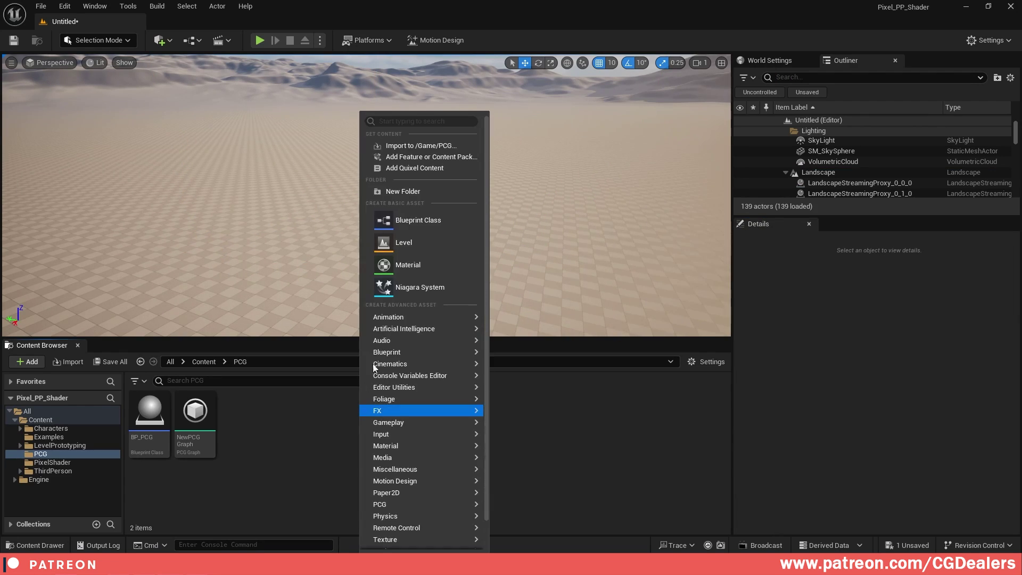
pyautogui.click(421, 225)
pyautogui.click(390, 189)
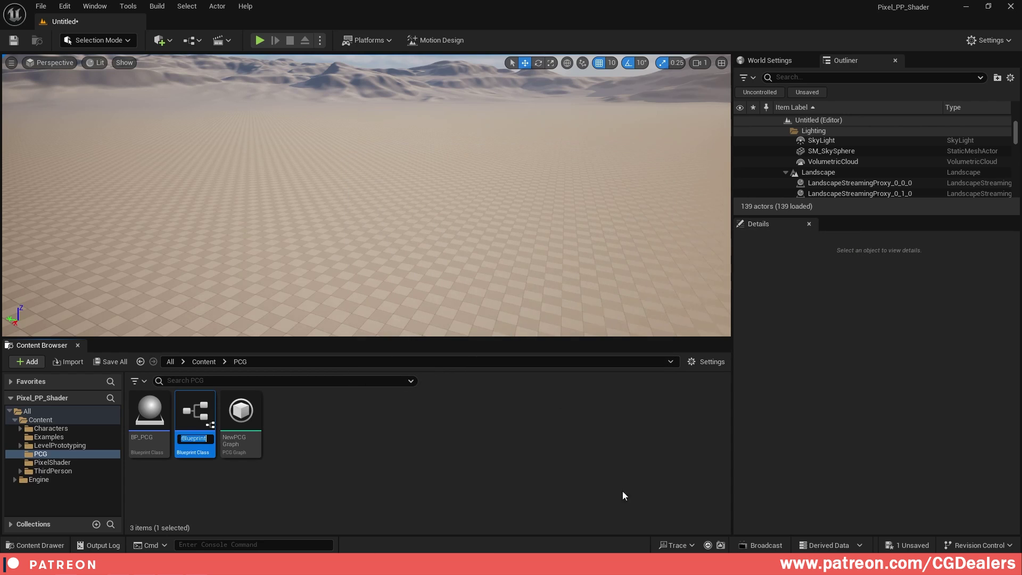
pyautogui.write('BP_PCG_1')
pyautogui.press('Return')
# - Create a PCG Graph asset named PCG_Graph_1 in the PCG folder
pyautogui.rightClick(364, 442)
pyautogui.moveTo(414, 506)
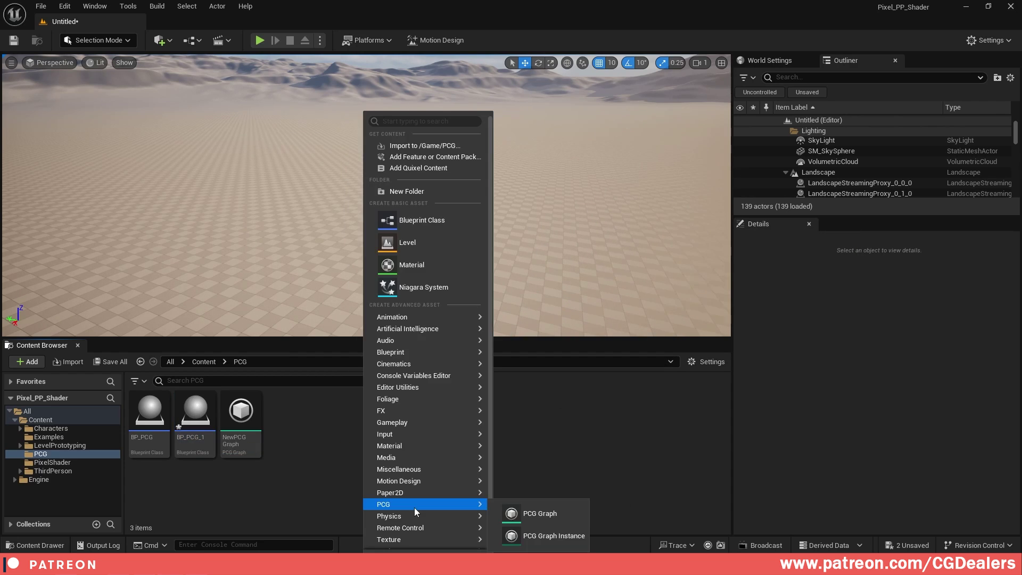
pyautogui.click(551, 516)
pyautogui.write('PCG_Graph_1')
pyautogui.press('Return')
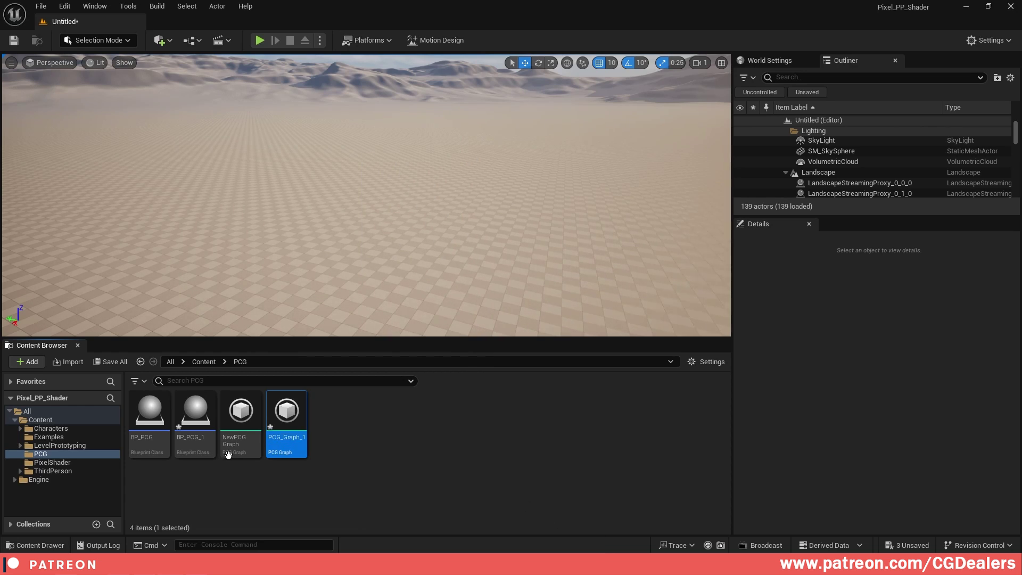
# - Open PCG_Graph_1 in the graph editor and bring the Input and Output nodes into view
pyautogui.doubleClick(287, 418)
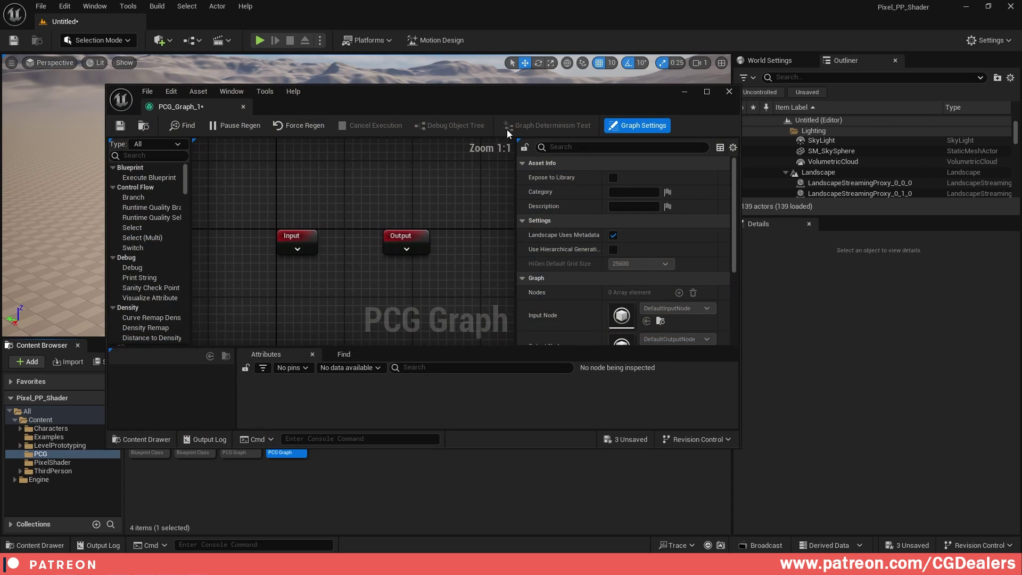
pyautogui.moveTo(383, 292); pyautogui.dragTo(392, 189, button='right')
pyautogui.rightClick(311, 236)
pyautogui.click(337, 202)
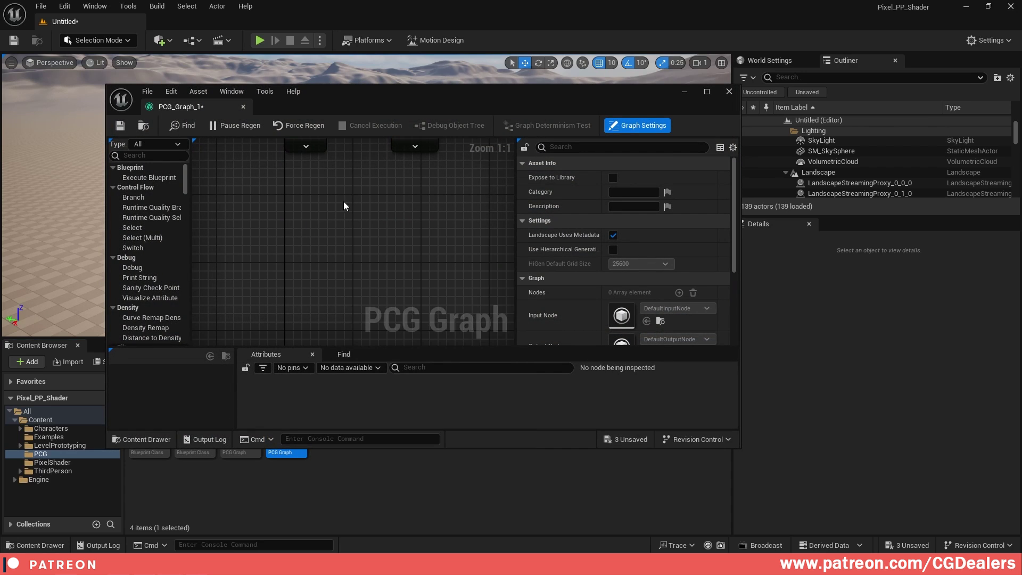
pyautogui.moveTo(303, 189); pyautogui.dragTo(323, 218, button='right')
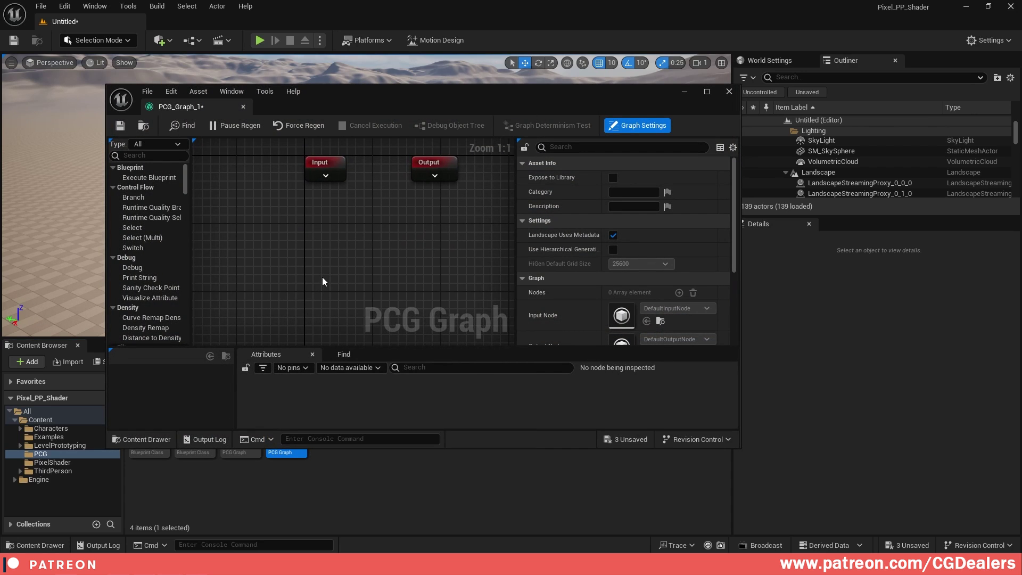
pyautogui.moveTo(549, 106); pyautogui.dragTo(706, 99)
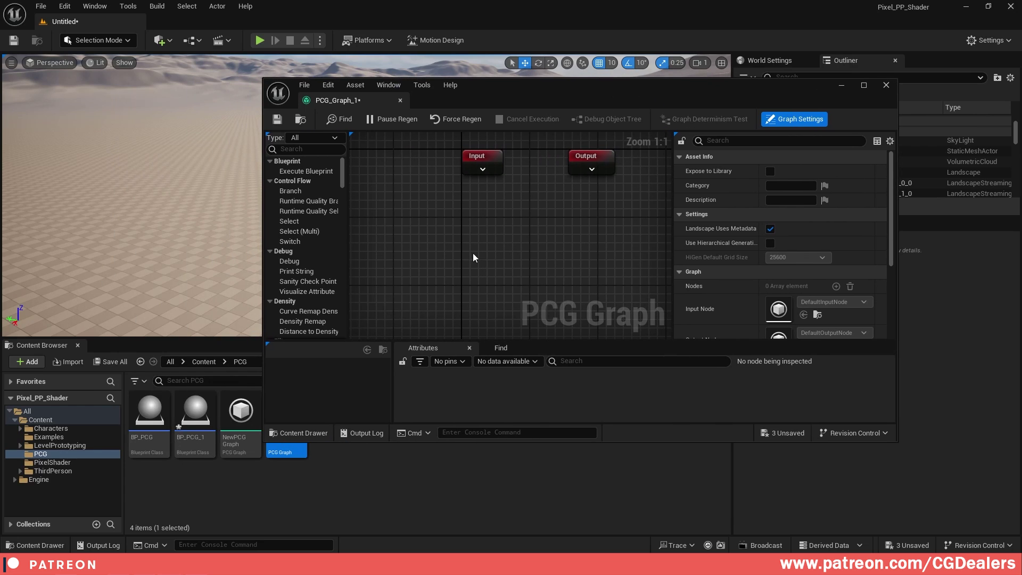
pyautogui.rightClick(470, 254)
# - Add a Get Landscape Data node to the graph
pyautogui.write('lan')
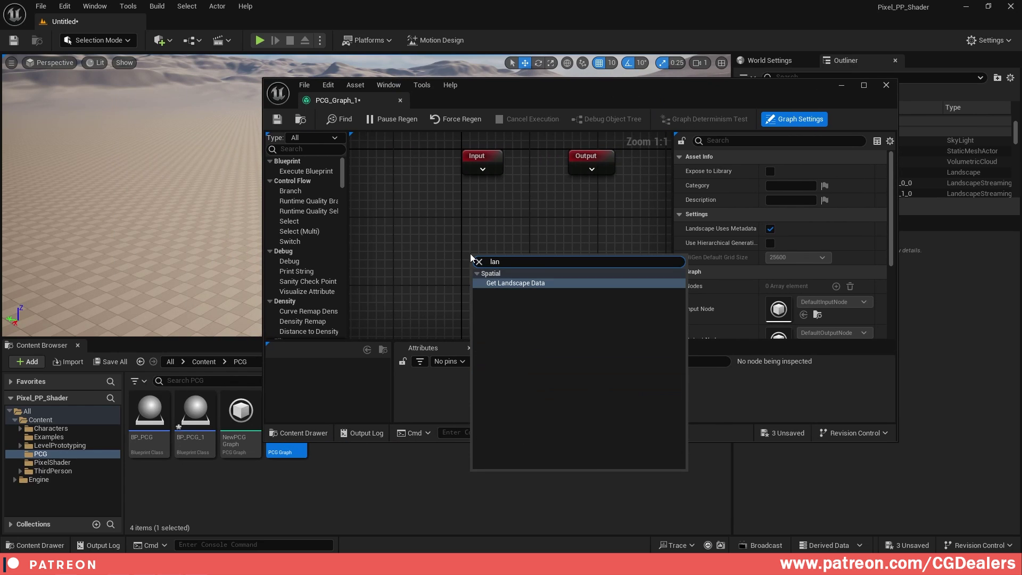
pyautogui.press('Return')
pyautogui.moveTo(502, 251); pyautogui.dragTo(424, 228, button='right')
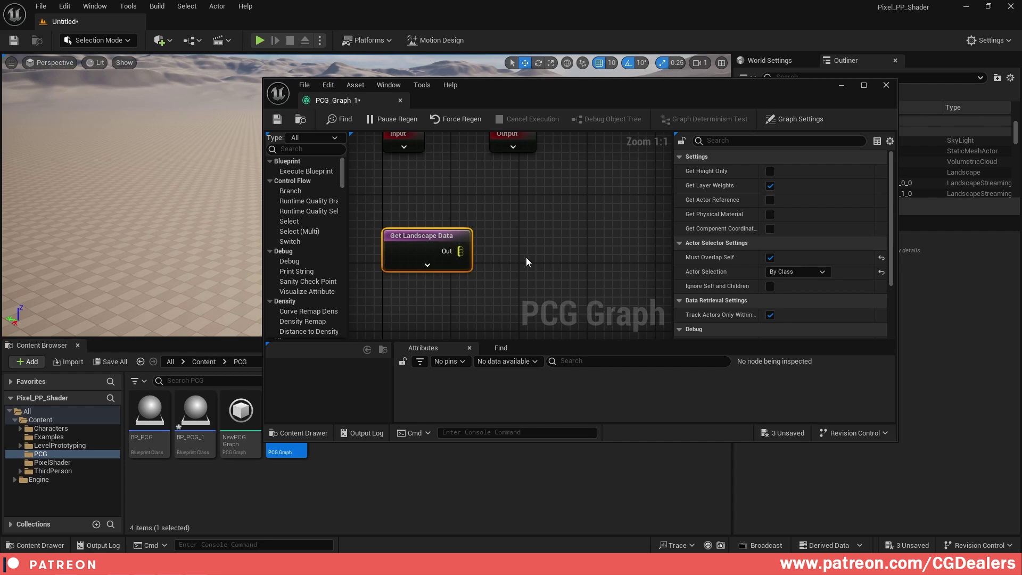
pyautogui.click(528, 260)
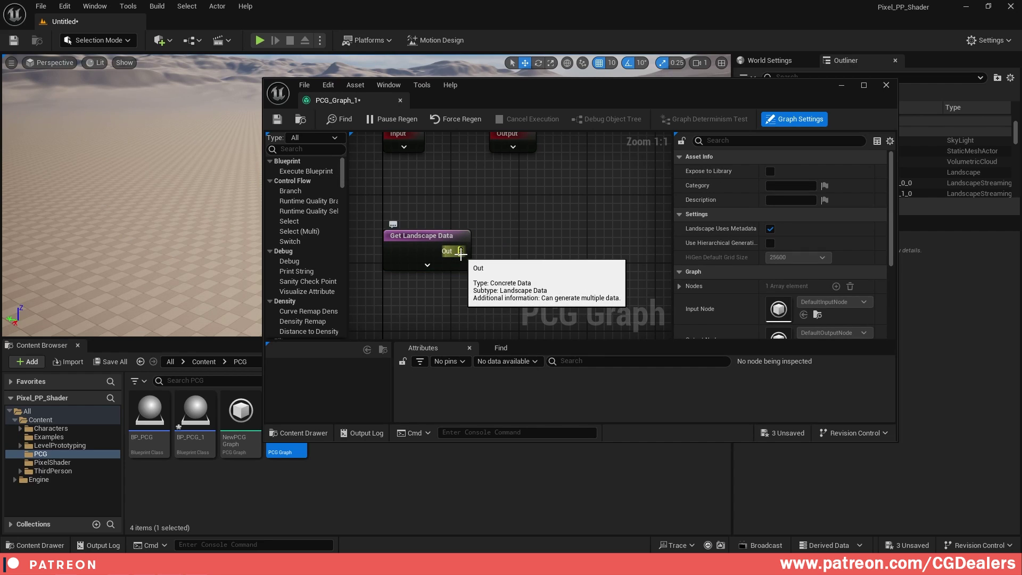
# - Add a Surface Sampler node wired from the landscape data output
pyautogui.moveTo(460, 252); pyautogui.dragTo(524, 256)
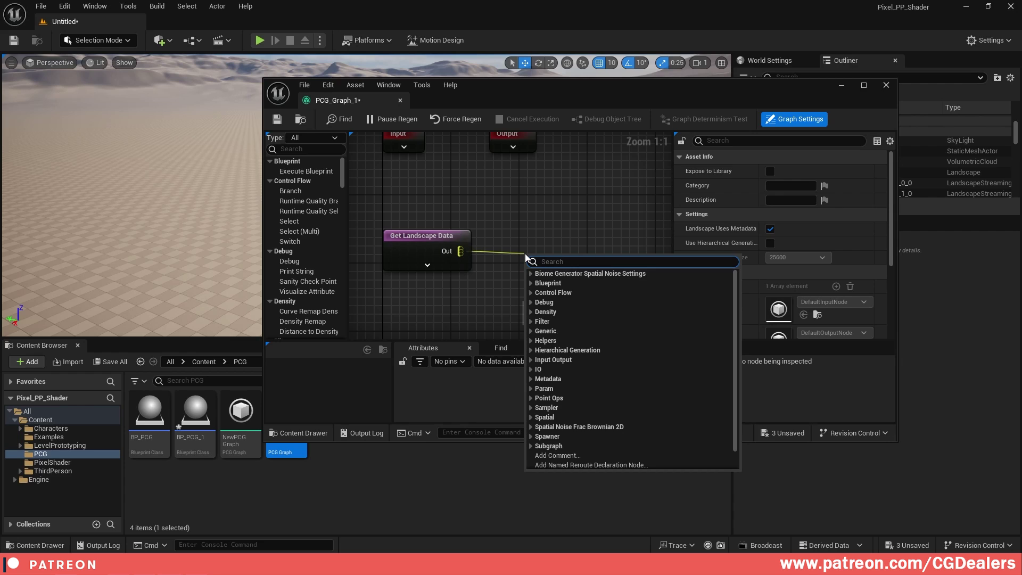
pyautogui.write('sample')
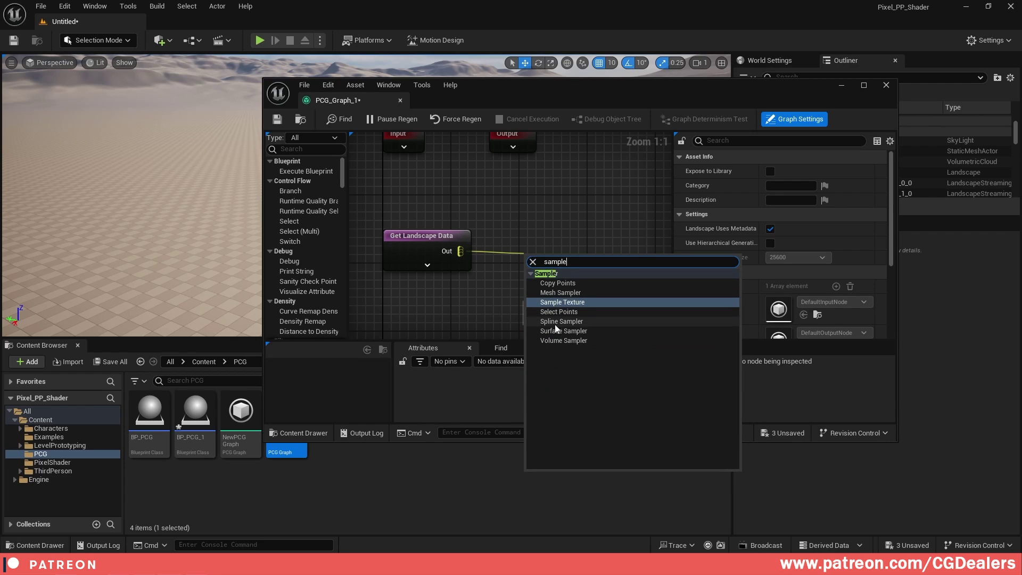
pyautogui.click(585, 330)
pyautogui.moveTo(566, 225); pyautogui.dragTo(552, 219, button='right')
pyautogui.click(440, 218)
pyautogui.moveTo(409, 202); pyautogui.dragTo(452, 213, button='right')
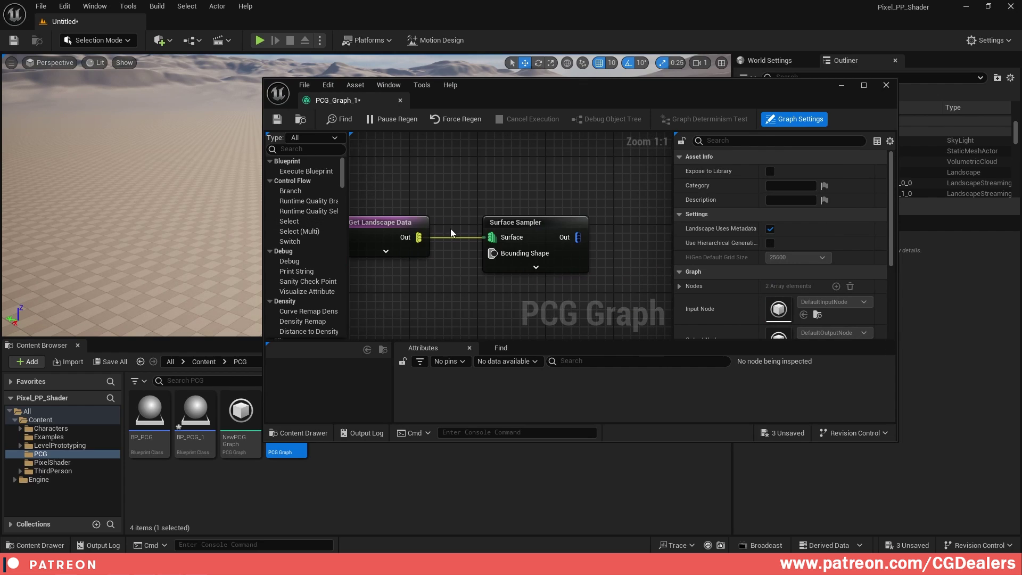
pyautogui.scroll(-1, 559, 266)
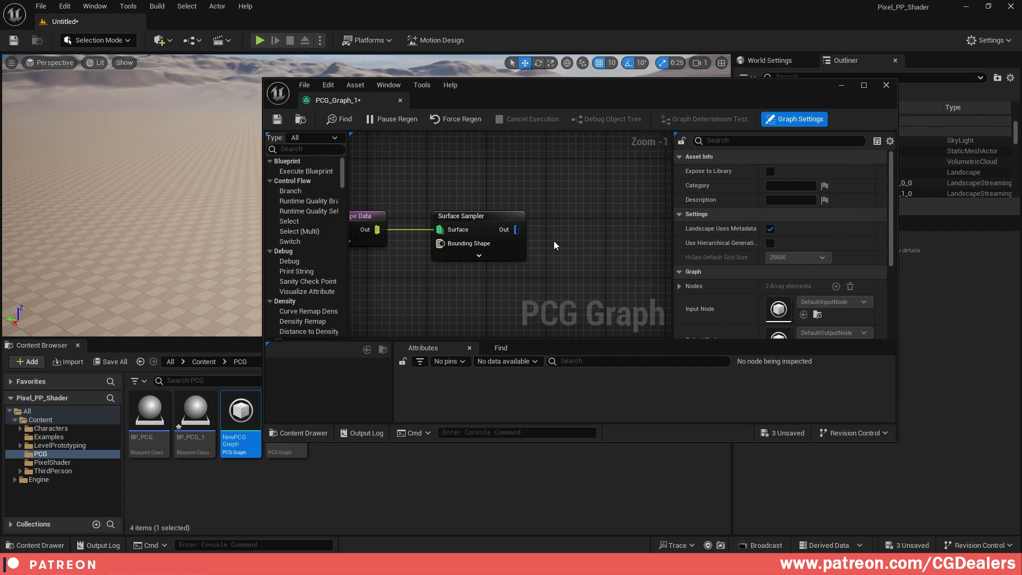
# - Add a Static Mesh Spawner fed by the Surface Sampler, lined up beside it
pyautogui.rightClick(554, 243)
pyautogui.write('static')
pyautogui.press('Return')
pyautogui.moveTo(516, 230); pyautogui.dragTo(592, 219)
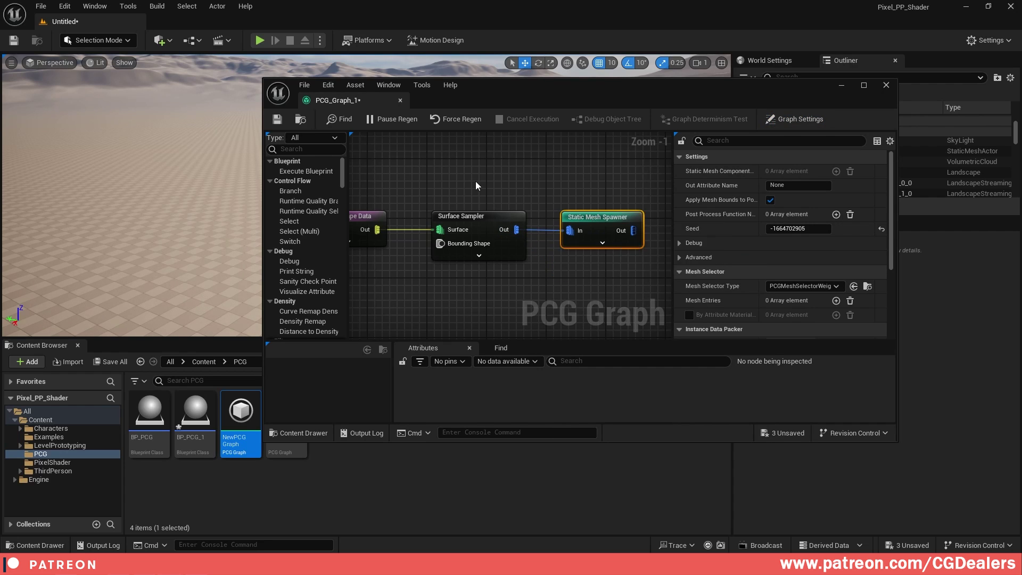
pyautogui.moveTo(475, 181); pyautogui.dragTo(389, 170, button='right')
pyautogui.scroll(-2, 745, 252)
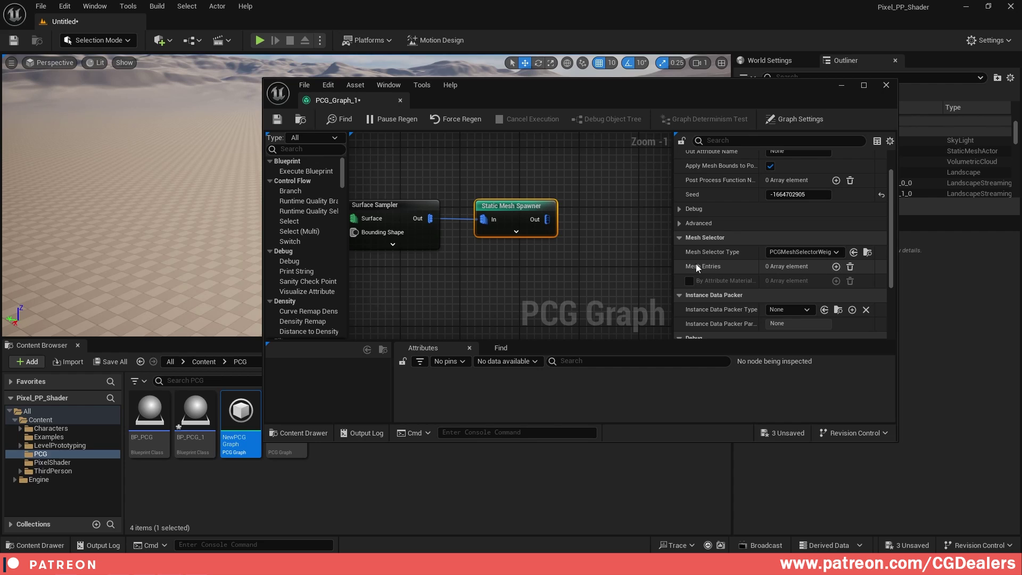
# - Add a mesh entry to the spawner using 1M_CubeWithSocket
pyautogui.click(836, 267)
pyautogui.scroll(-2, 830, 266)
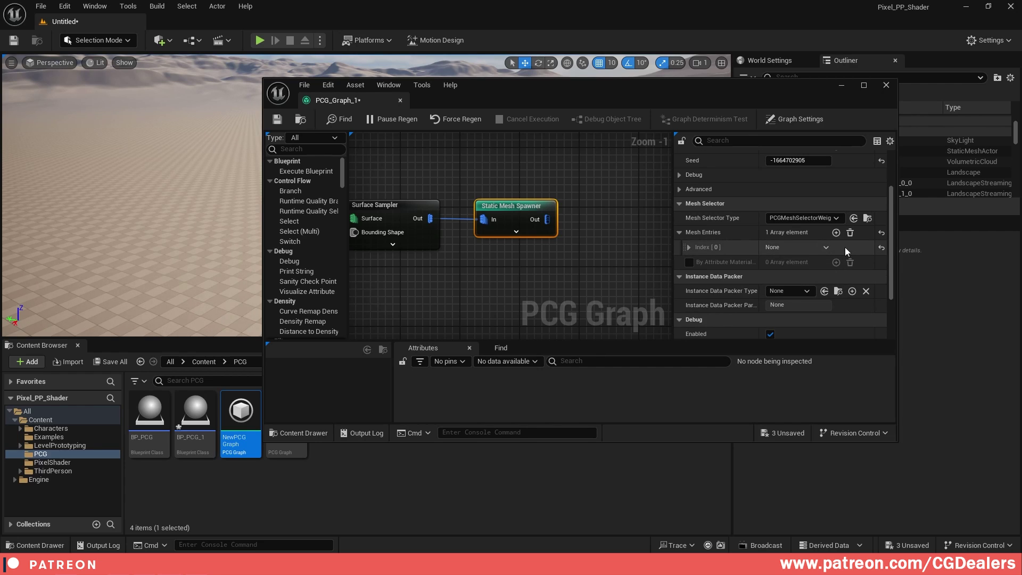
pyautogui.click(688, 246)
pyautogui.scroll(-1, 743, 251)
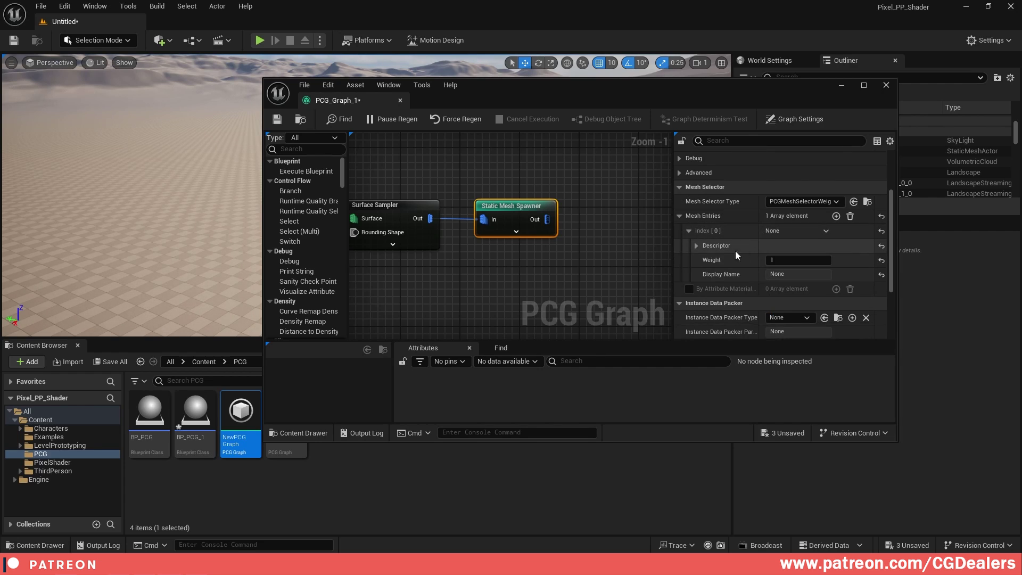
pyautogui.click(694, 245)
pyautogui.scroll(-1, 788, 256)
pyautogui.click(852, 257)
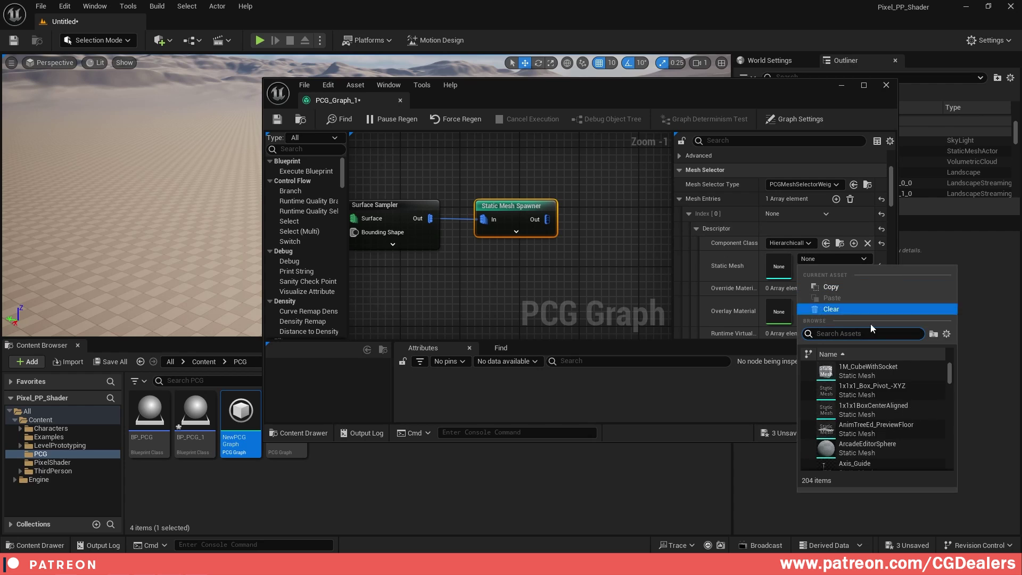
pyautogui.click(862, 370)
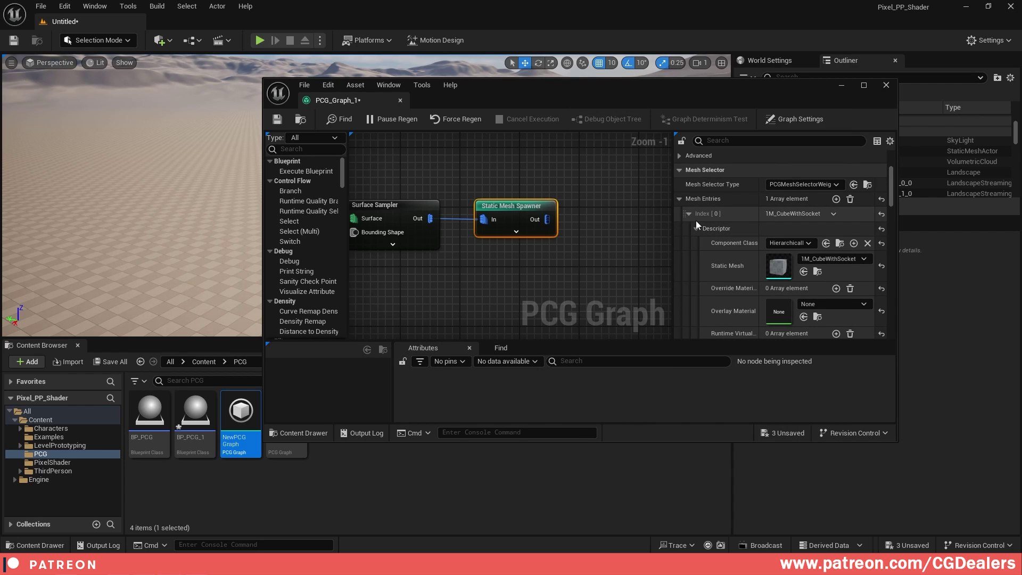
pyautogui.click(679, 199)
pyautogui.scroll(3, 690, 265)
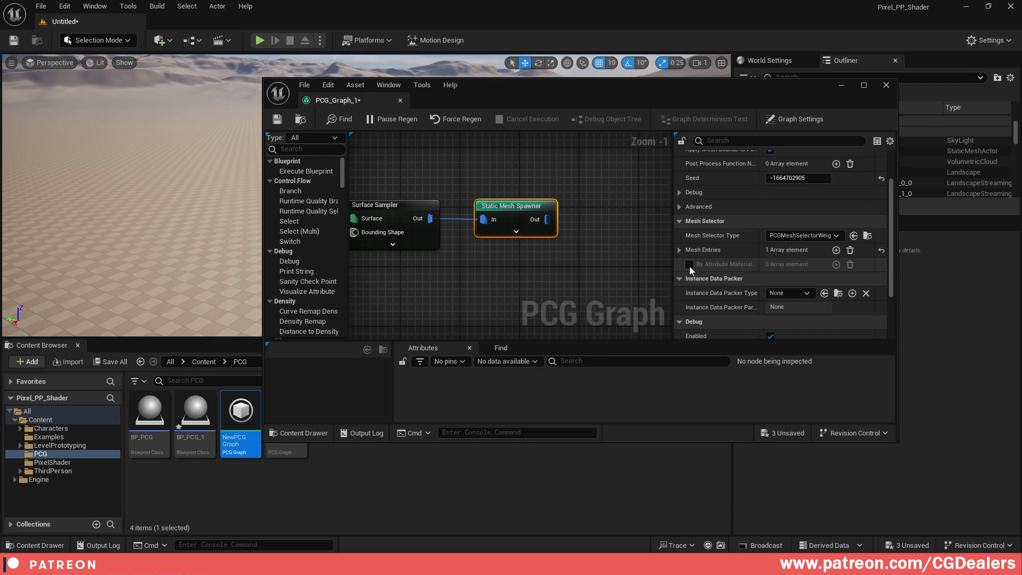
# - Enable By Attribute Material with a 'Material' attribute entry, then save the graph
pyautogui.click(689, 263)
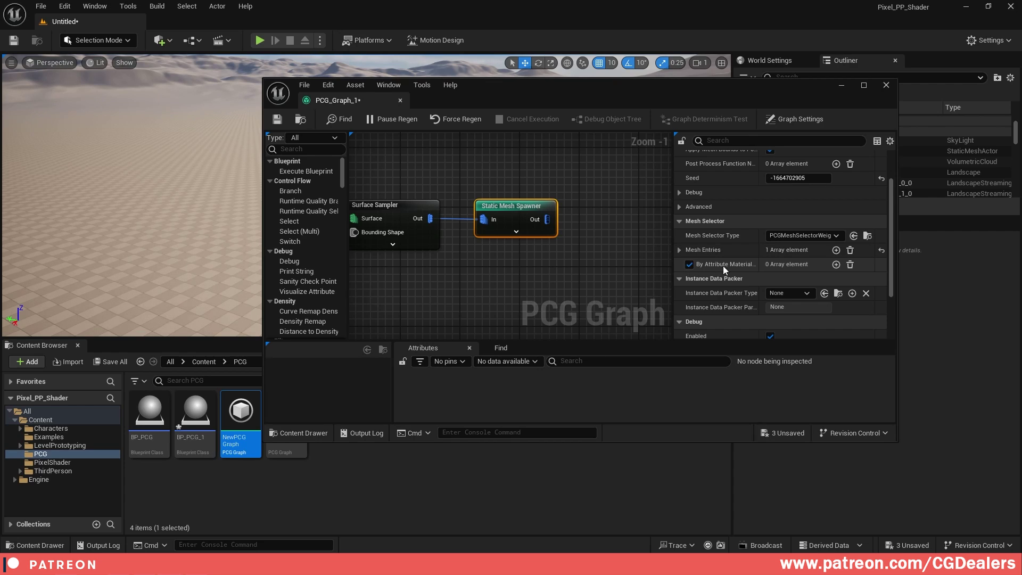
pyautogui.click(835, 264)
pyautogui.click(794, 281)
pyautogui.write('Material')
pyautogui.press('Return')
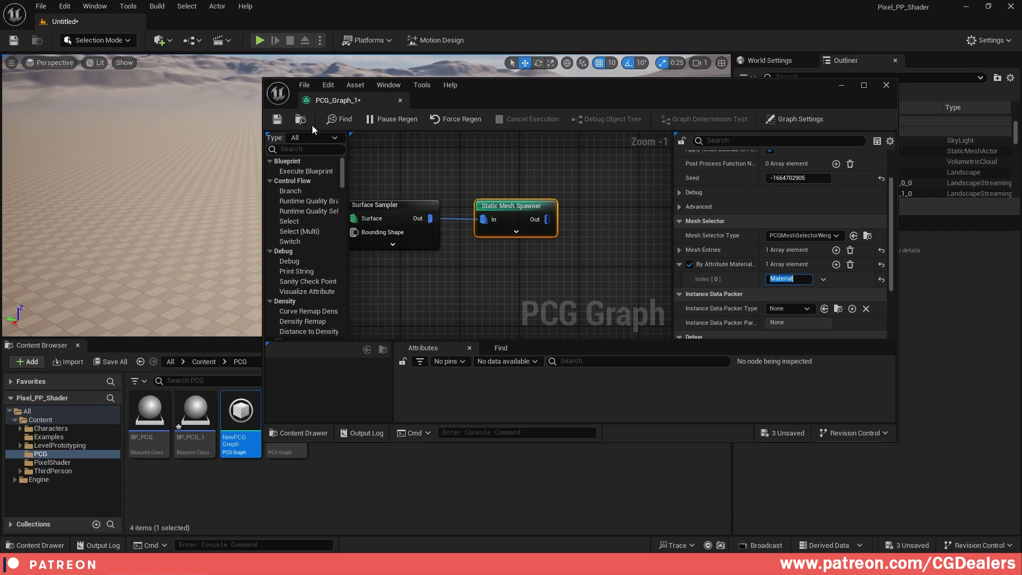
pyautogui.click(277, 119)
pyautogui.scroll(-2, 465, 149)
# - Move the Output node beside the spawner and show all Surface Sampler input pins
pyautogui.moveTo(466, 149); pyautogui.dragTo(619, 206)
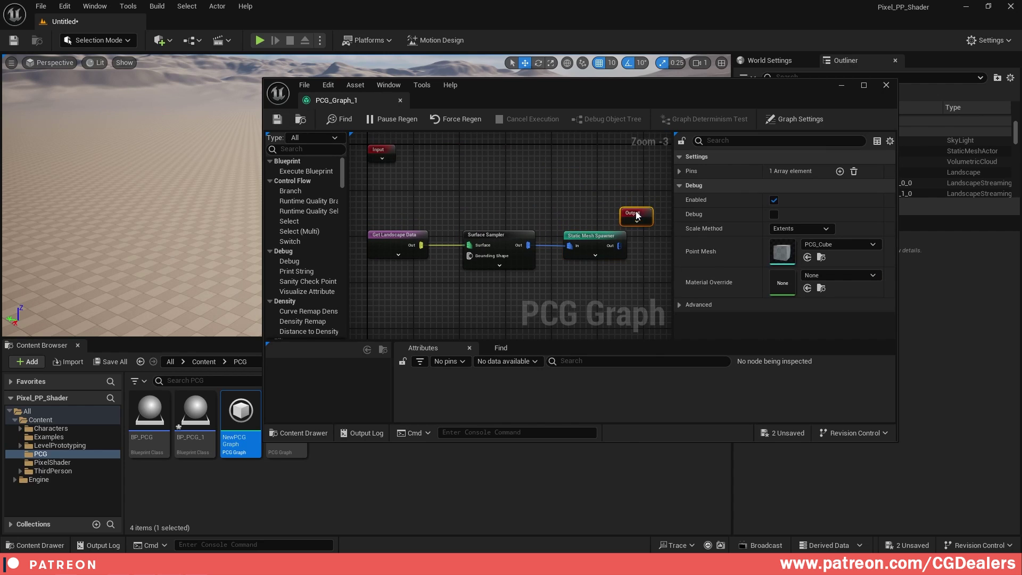
pyautogui.scroll(2, 557, 208)
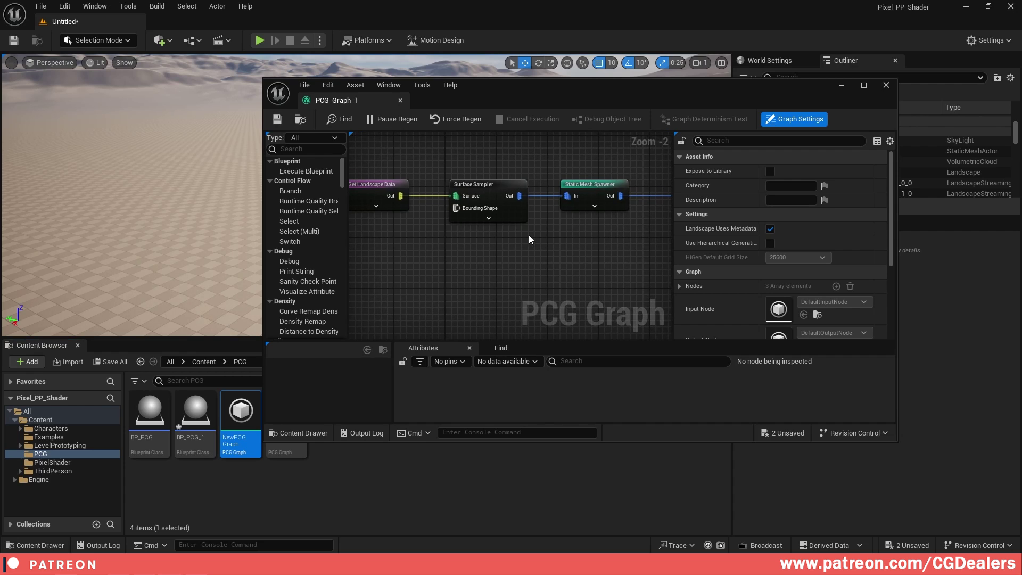
pyautogui.click(488, 218)
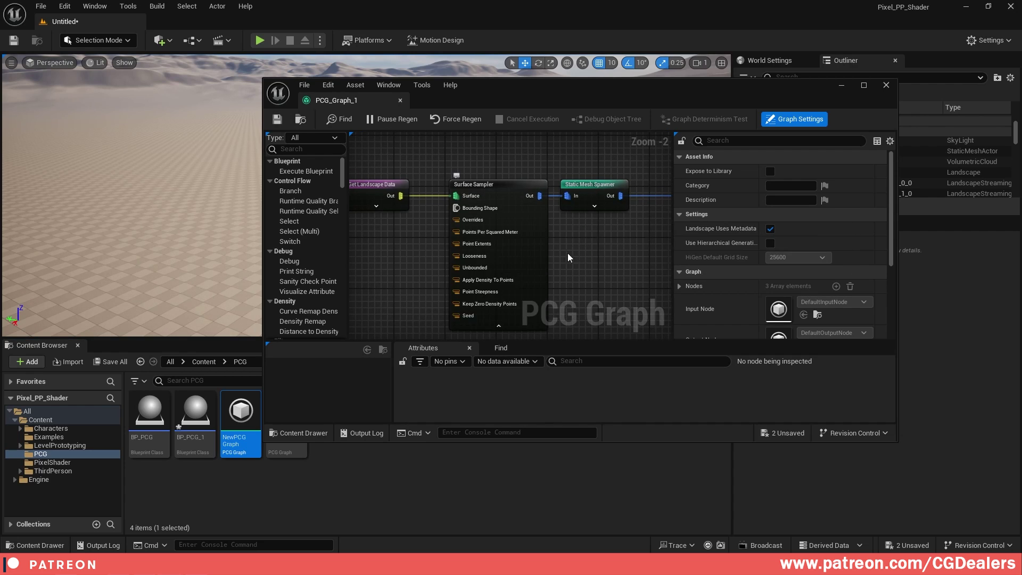
pyautogui.moveTo(485, 322); pyautogui.dragTo(535, 275, button='right')
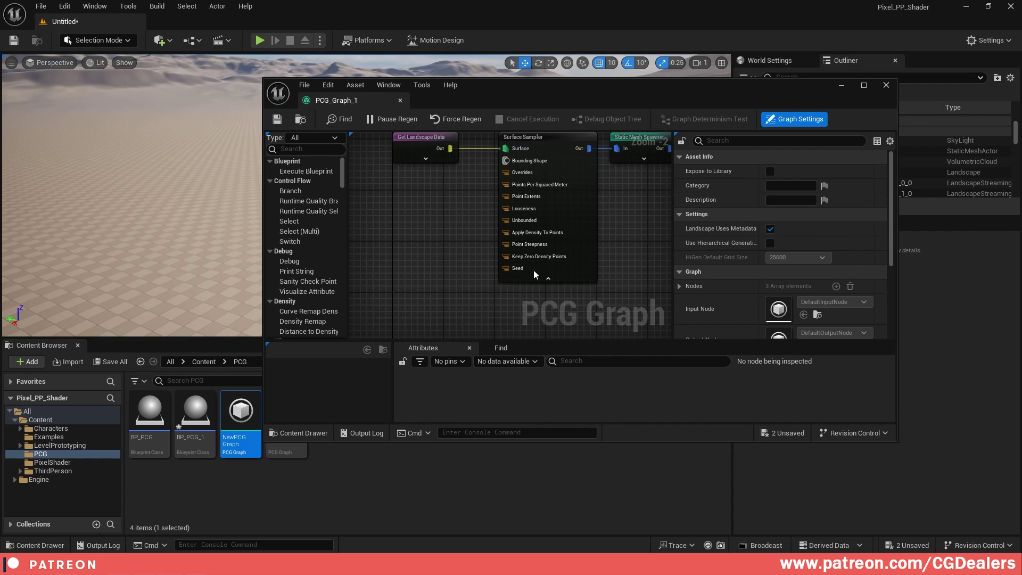
# - Add a Get Actor Property node reading Root actor's Seed, outputting attribute Seed
pyautogui.rightClick(393, 266)
pyautogui.write('get actor')
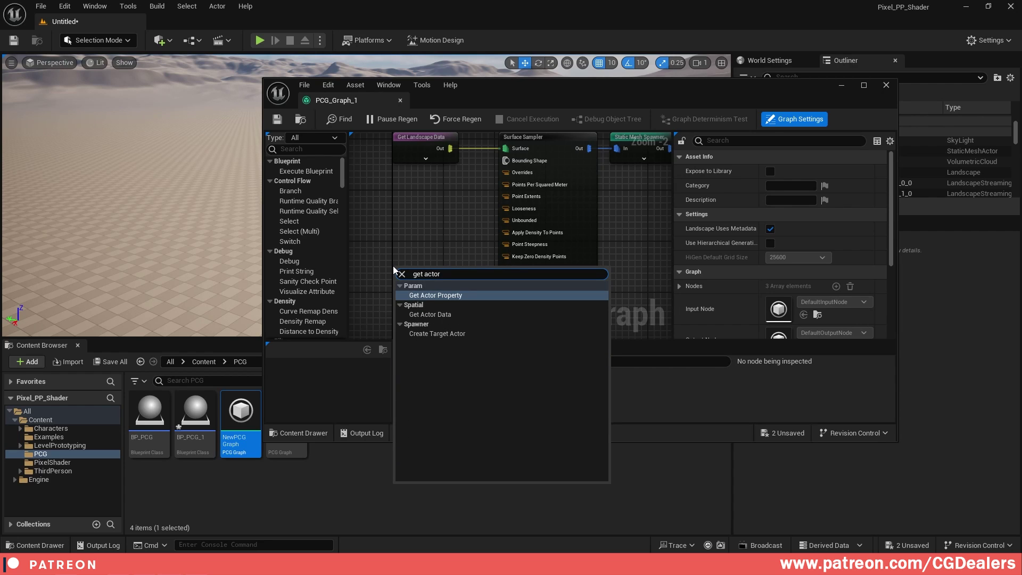
pyautogui.press('Return')
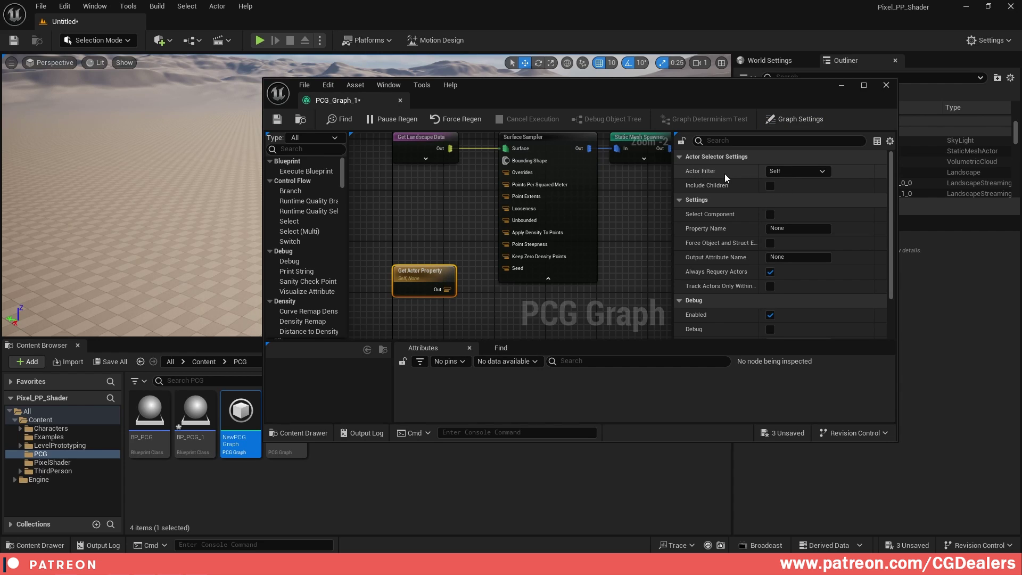
pyautogui.click(773, 171)
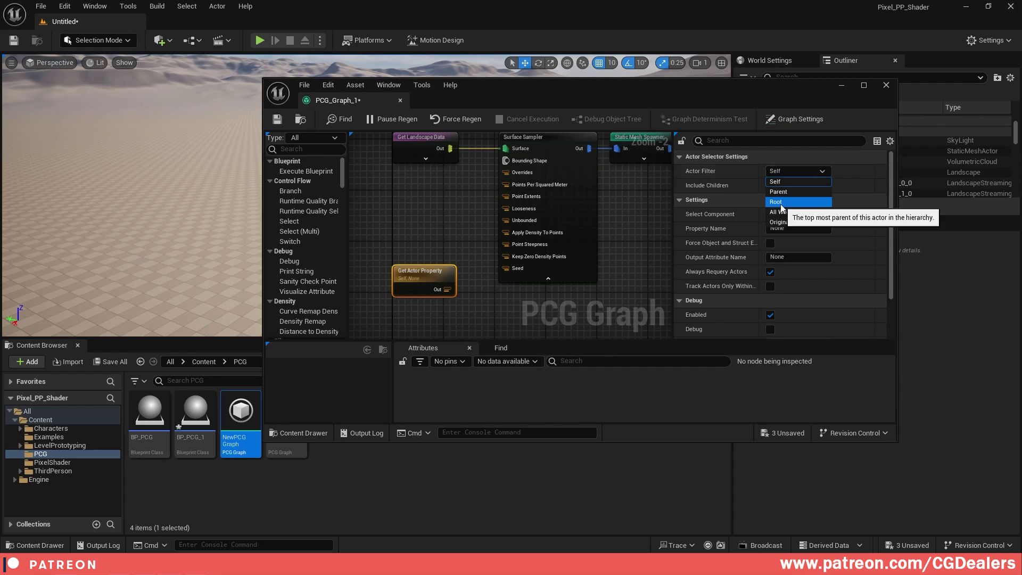
pyautogui.click(774, 202)
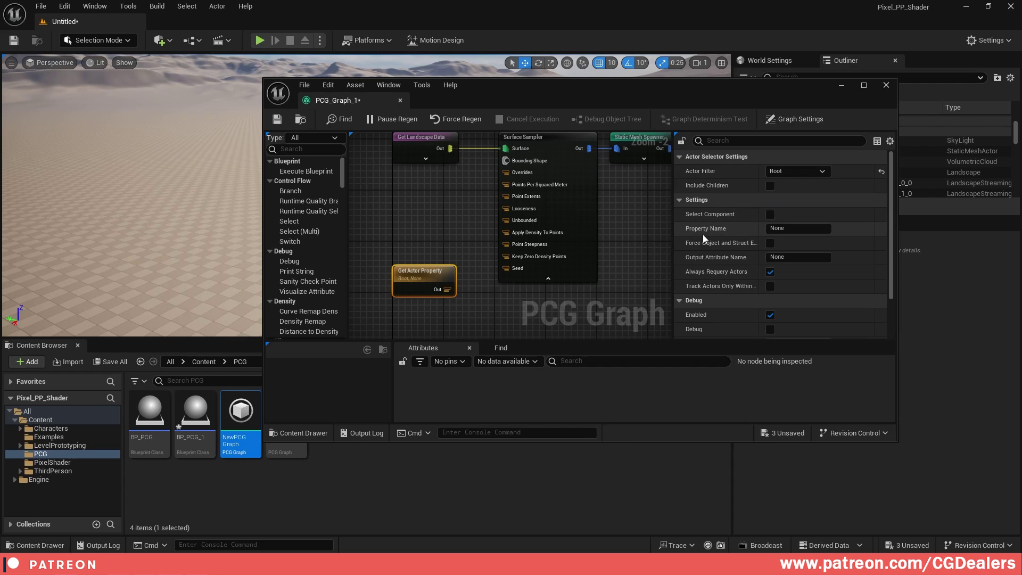
pyautogui.click(791, 229)
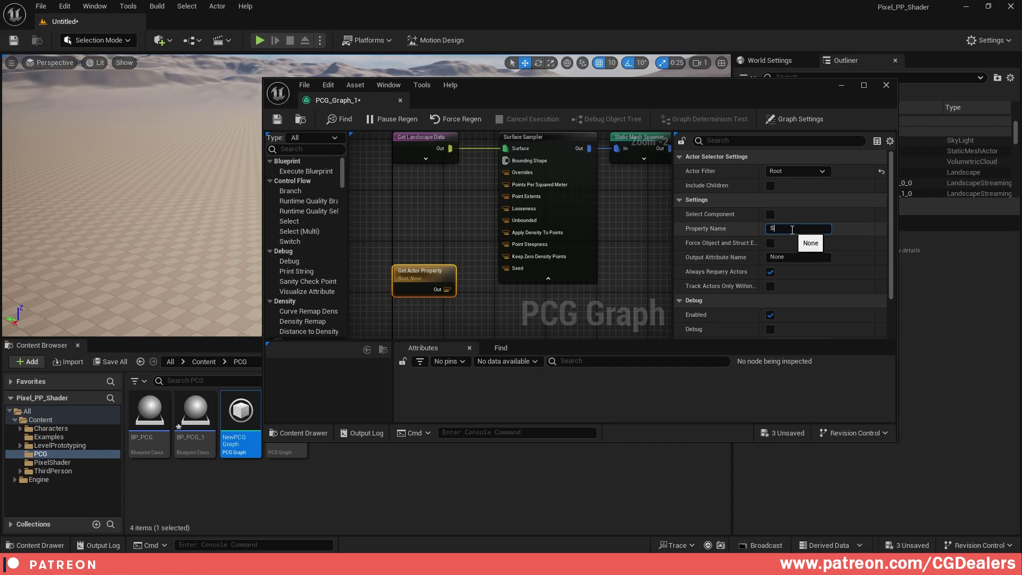
pyautogui.press('Return')
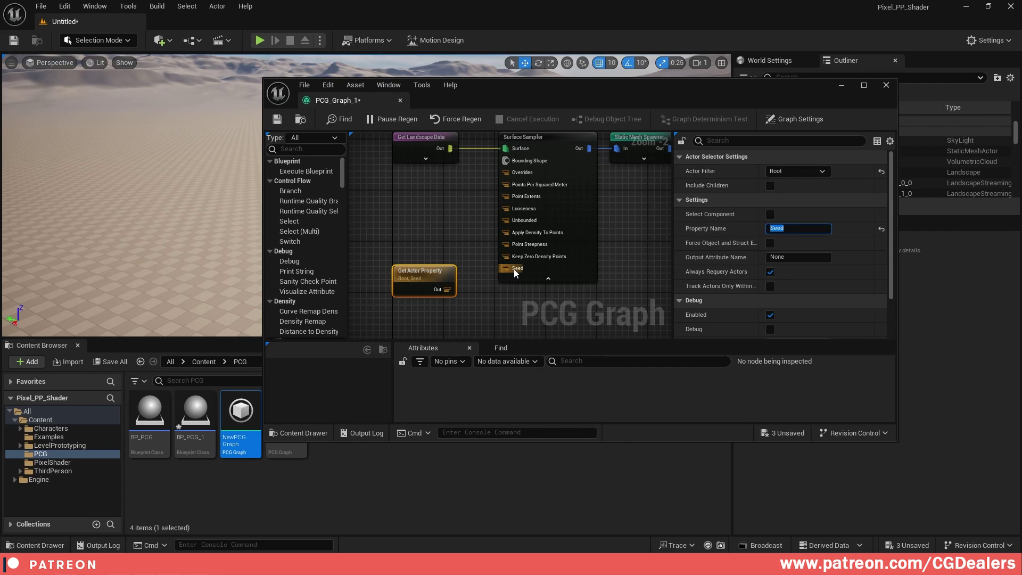
pyautogui.moveTo(713, 260)
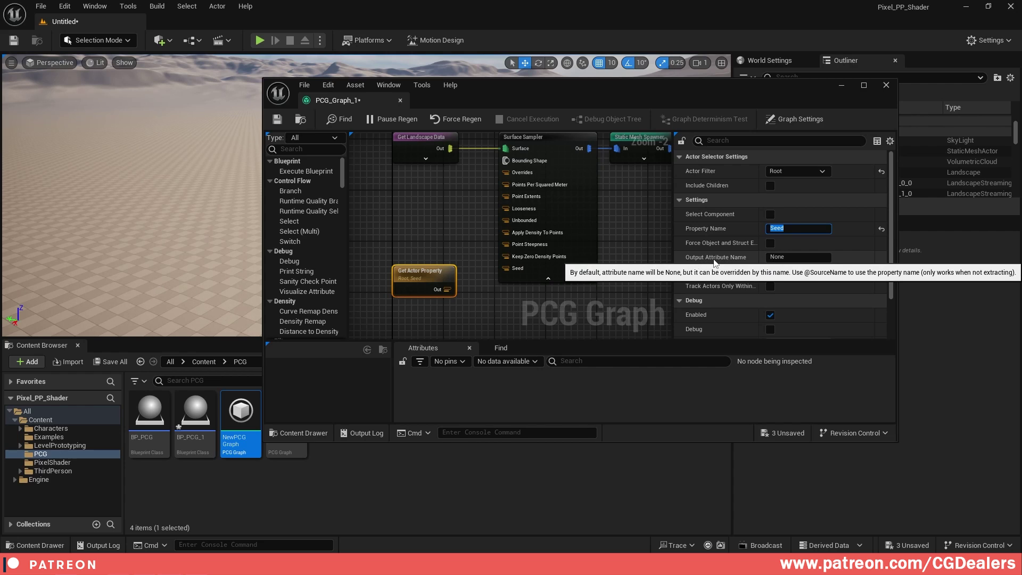
pyautogui.click(792, 256)
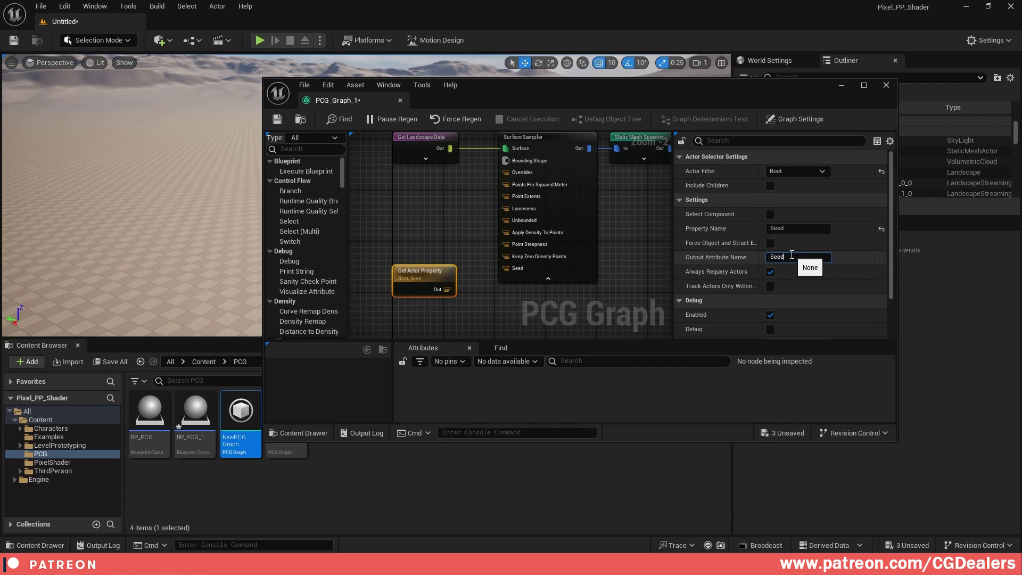
pyautogui.press('Return')
# - Wire Get Actor Property into the Surface Sampler's Seed pin and tidy the layout
pyautogui.moveTo(508, 278); pyautogui.dragTo(510, 271)
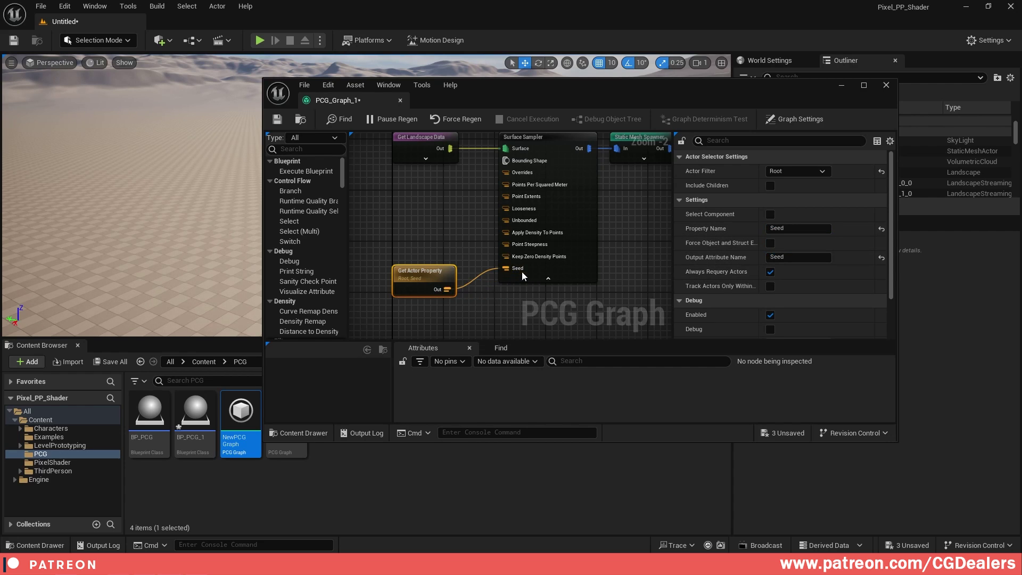
pyautogui.click(548, 278)
pyautogui.moveTo(551, 282); pyautogui.dragTo(558, 301, button='right')
pyautogui.moveTo(423, 299); pyautogui.dragTo(422, 213)
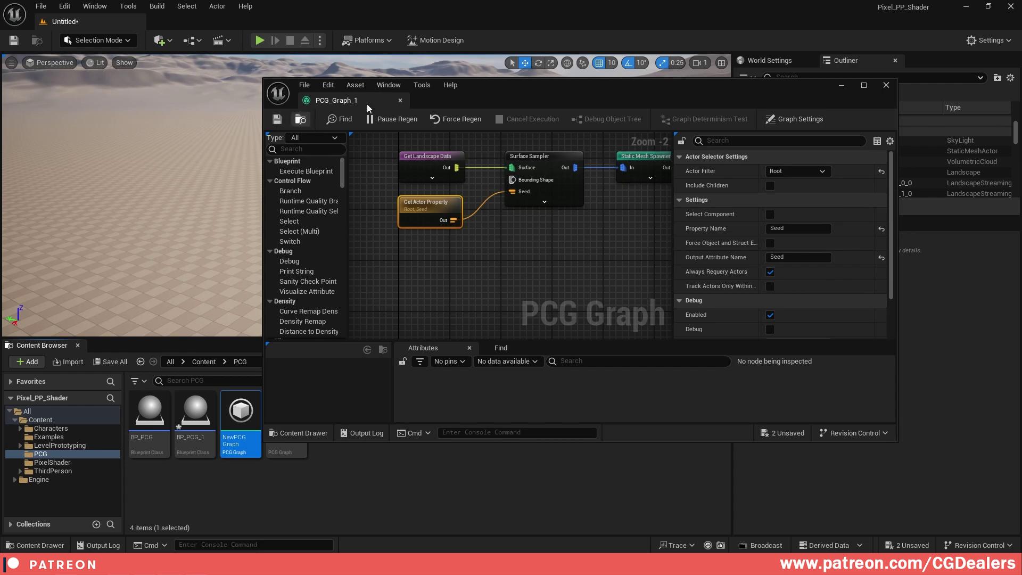
# - Add a PCG component to the BP_PCG_1 Blueprint
pyautogui.moveTo(335, 104); pyautogui.dragTo(425, 107)
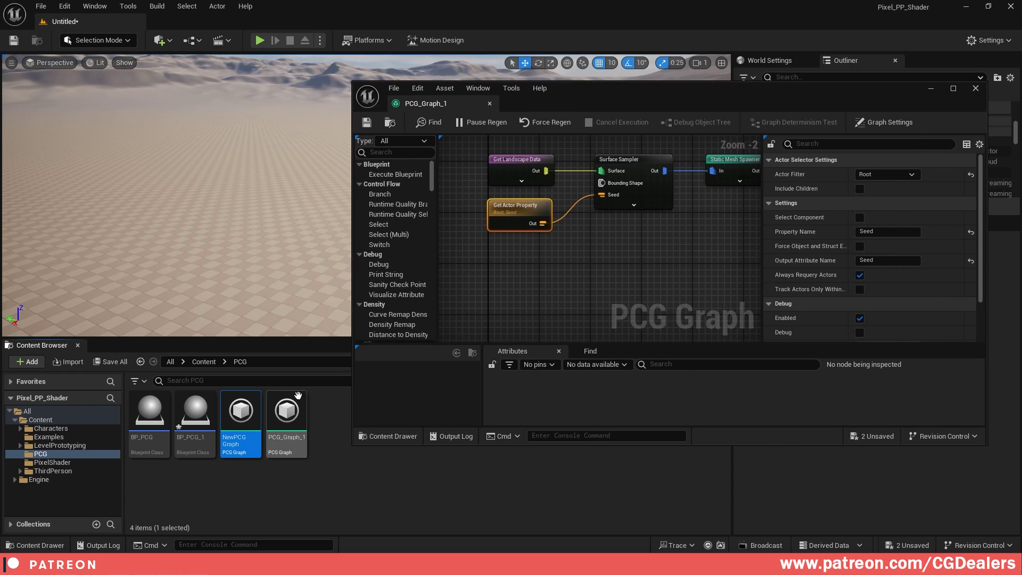
pyautogui.doubleClick(200, 411)
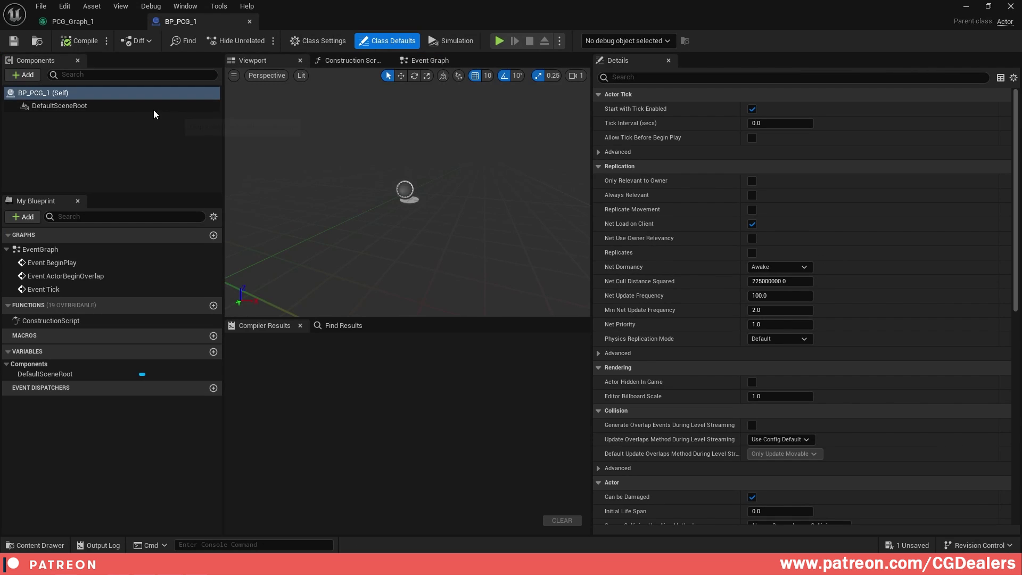
pyautogui.click(17, 79)
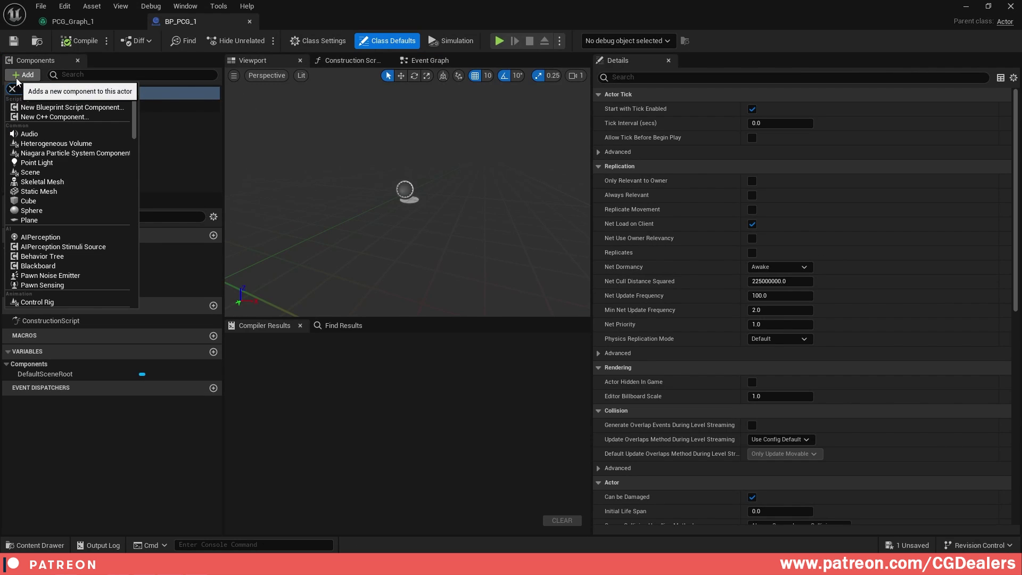
pyautogui.write('pcg')
pyautogui.click(43, 116)
pyautogui.press('Return')
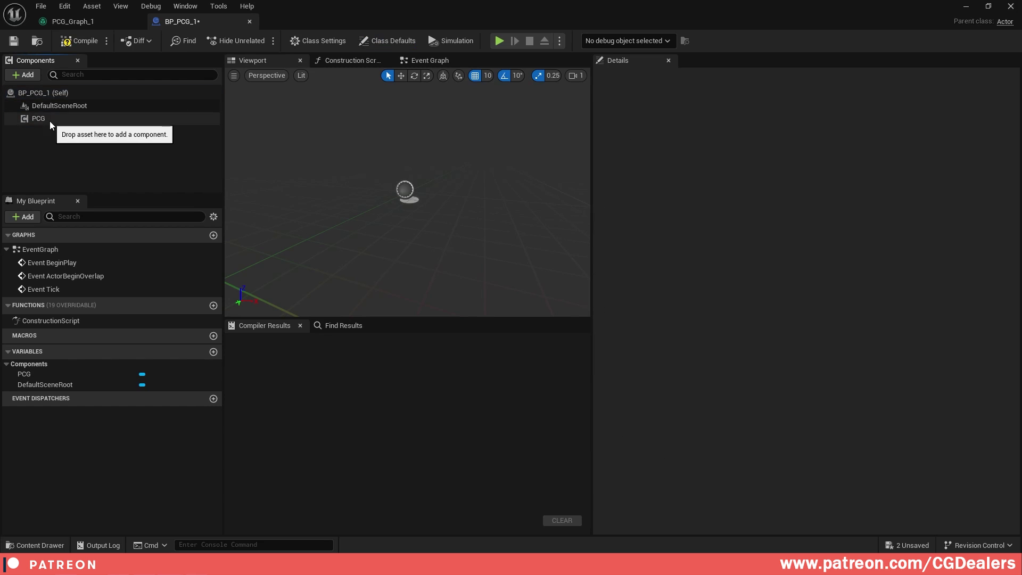
pyautogui.scroll(-4, 746, 349)
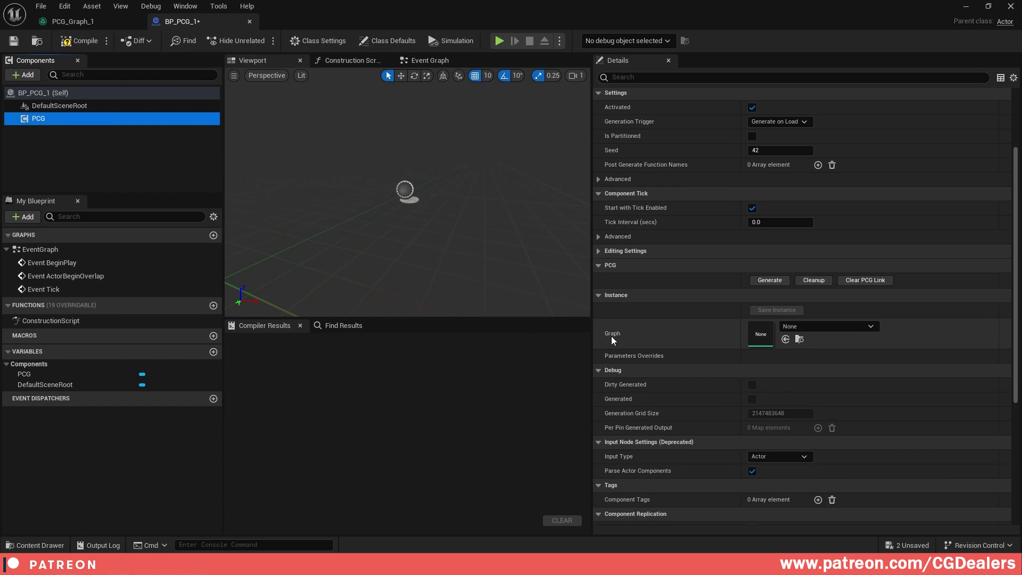
# - Assign PCG_Graph_1 as the PCG component's graph, then compile and save
pyautogui.click(815, 328)
pyautogui.write('pcg_grap')
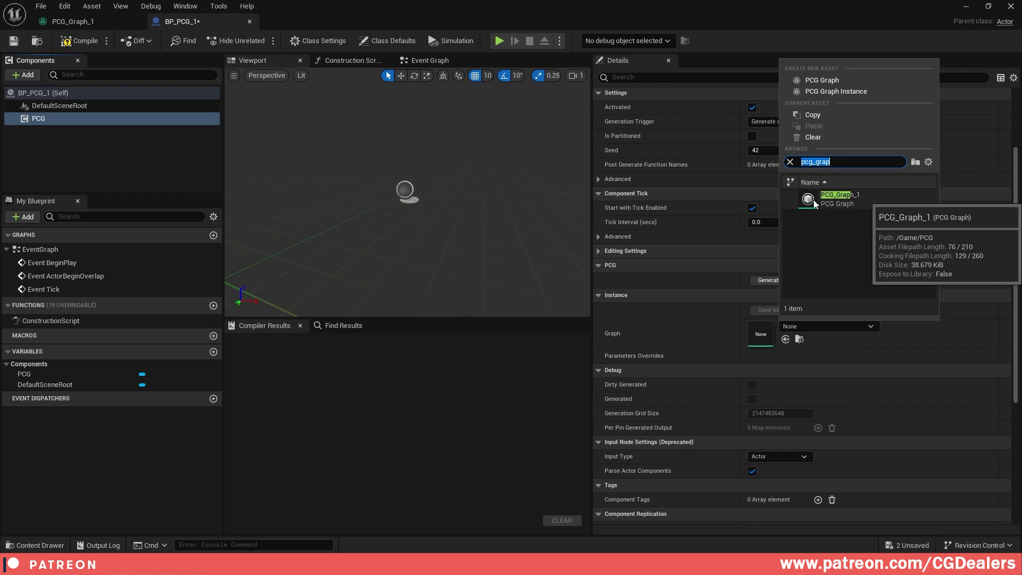
pyautogui.click(864, 202)
pyautogui.scroll(4, 812, 226)
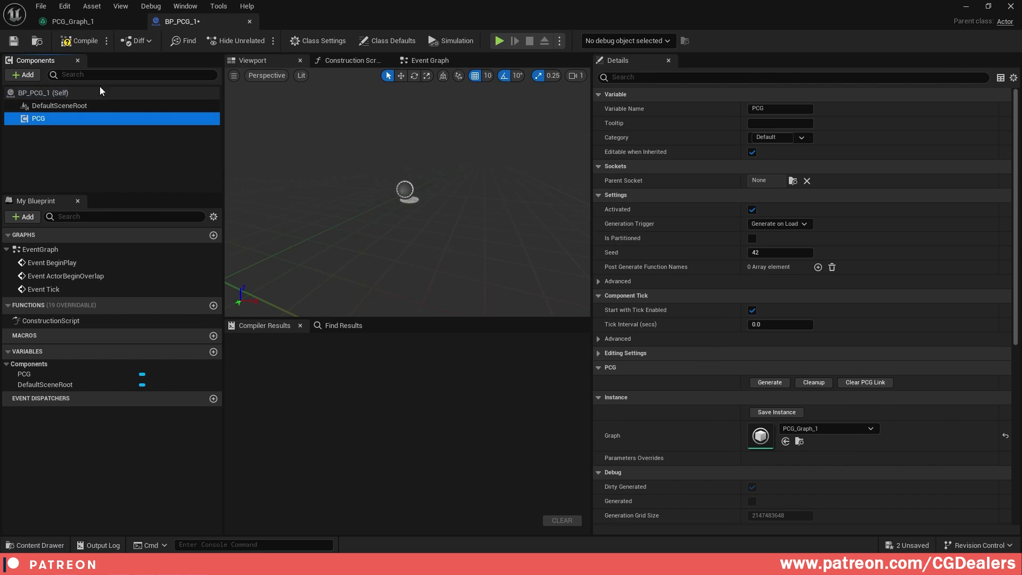
pyautogui.click(80, 41)
pyautogui.click(15, 43)
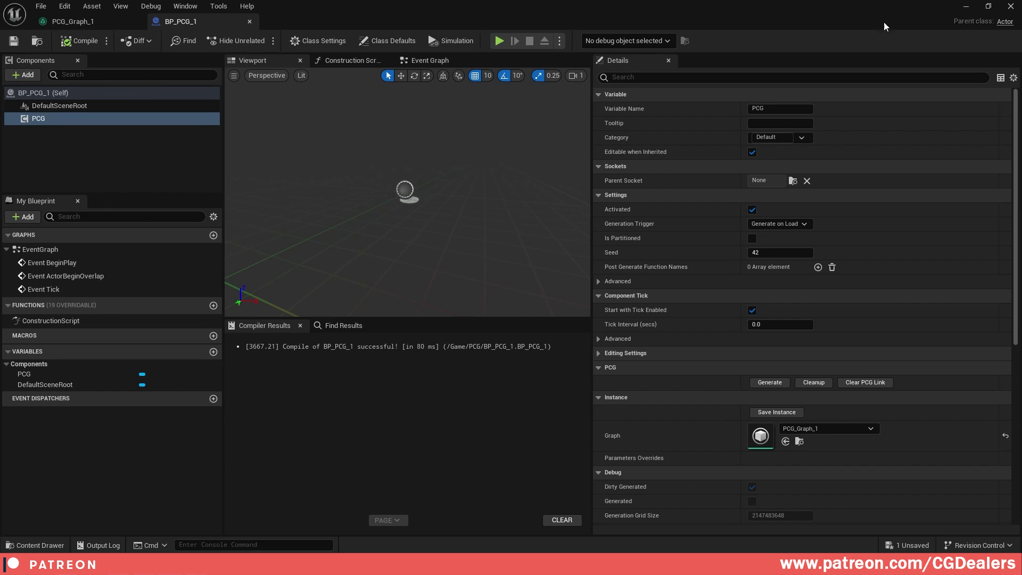
pyautogui.click(989, 8)
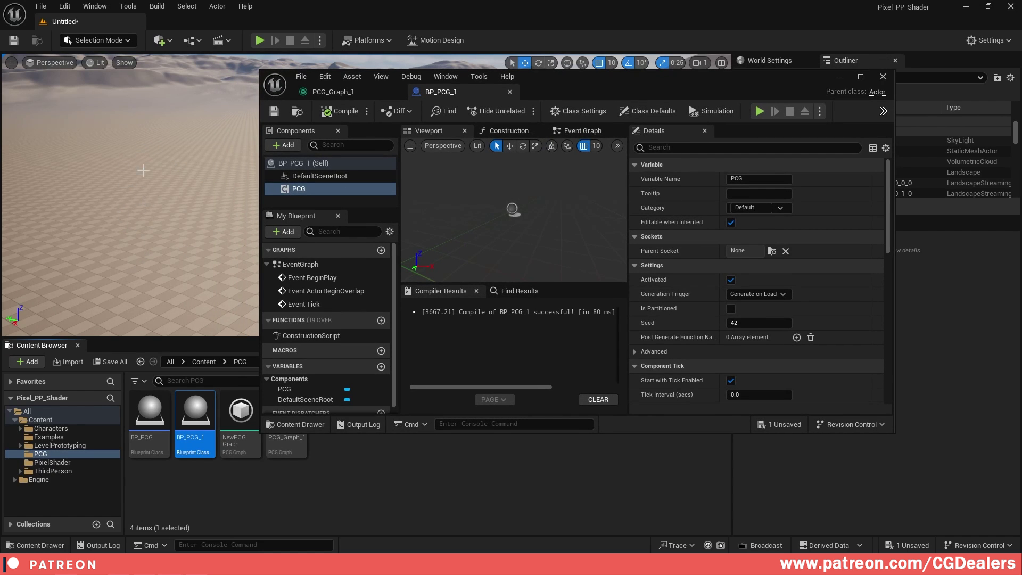
pyautogui.click(860, 77)
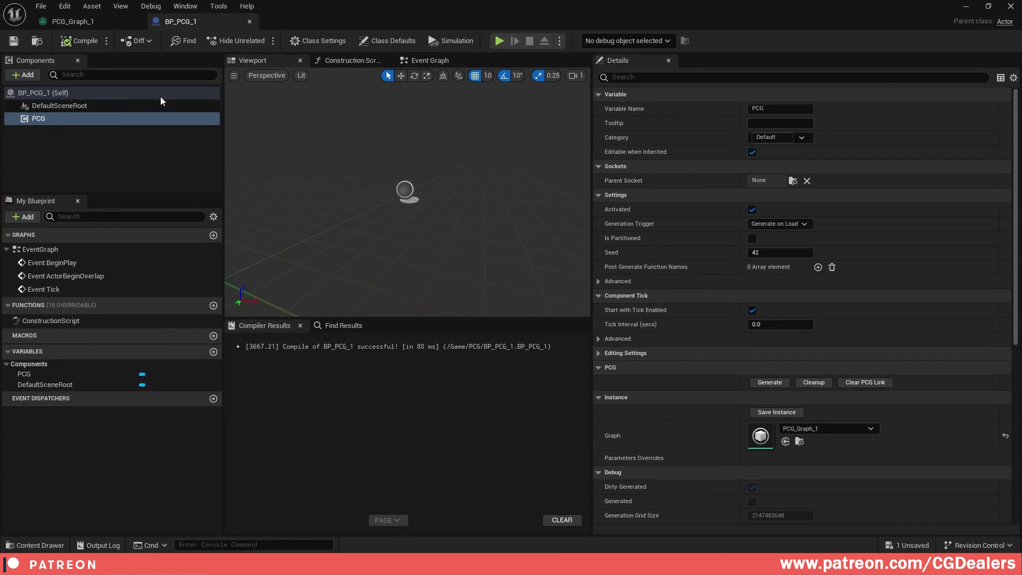
pyautogui.click(28, 75)
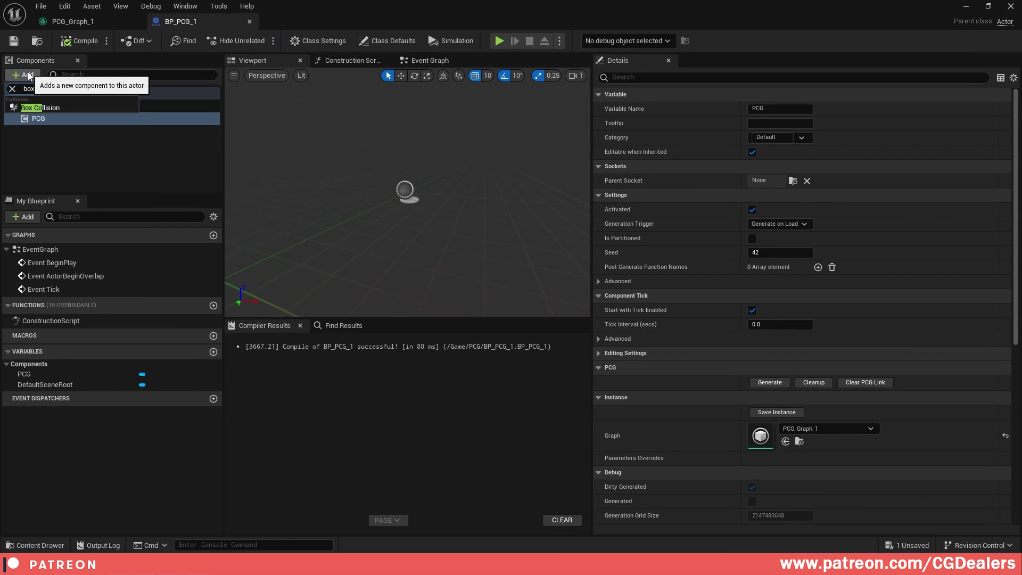
# - Add a Box Collision component with scale 50 on X, Y and Z, then compile
pyautogui.click(47, 114)
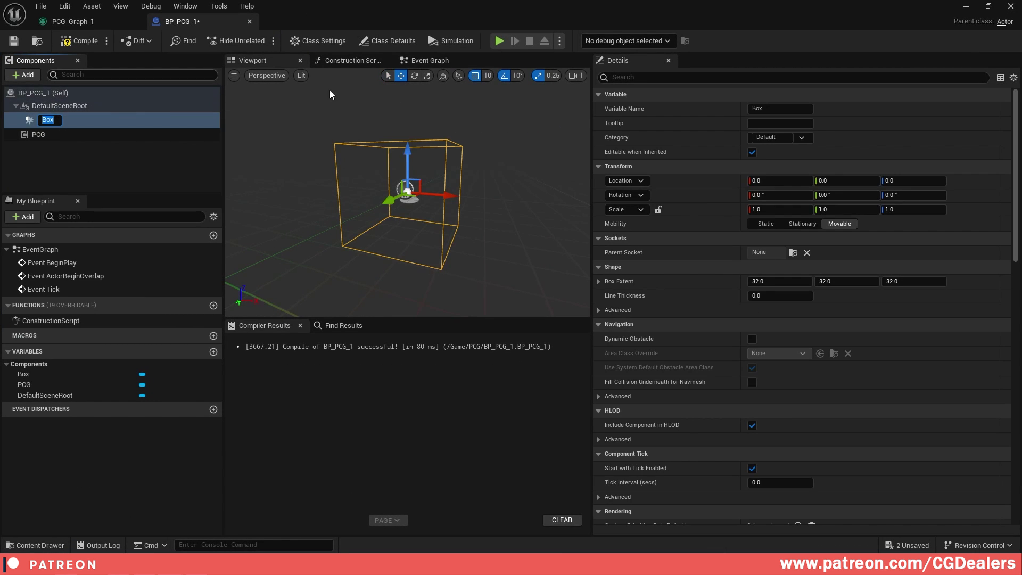
pyautogui.click(779, 211)
pyautogui.write('50')
pyautogui.press('Tab')
pyautogui.write('50')
pyautogui.press('Tab')
pyautogui.write('50')
pyautogui.press('Return')
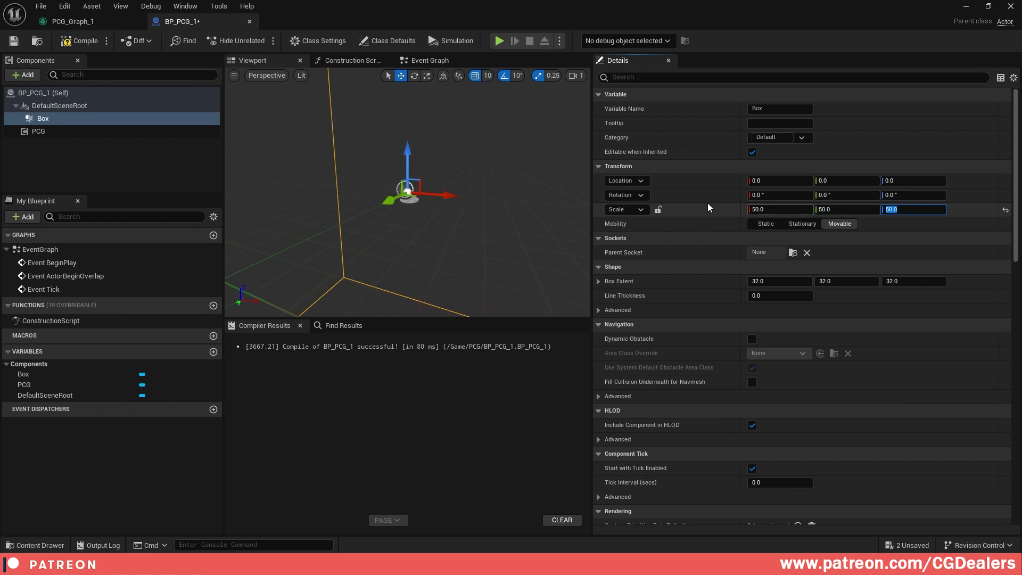
pyautogui.click(66, 42)
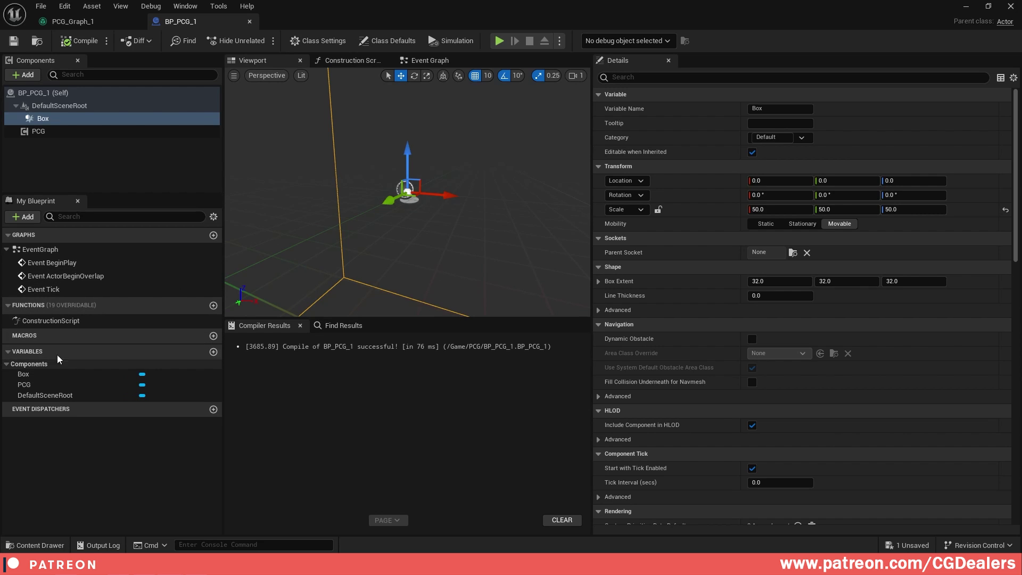
# - Add an Integer variable named Seed and compile the Blueprint
pyautogui.click(212, 351)
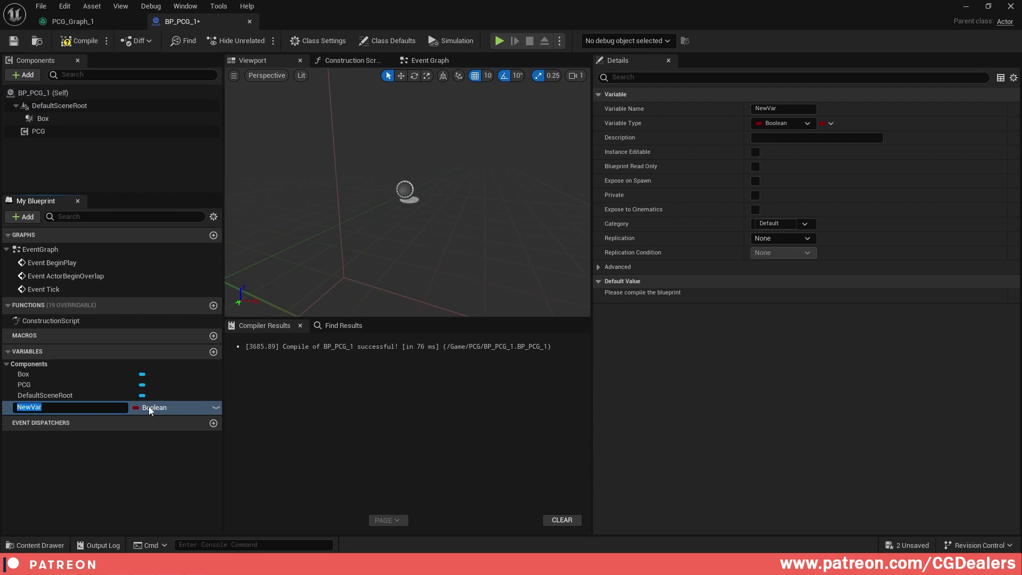
pyautogui.click(162, 408)
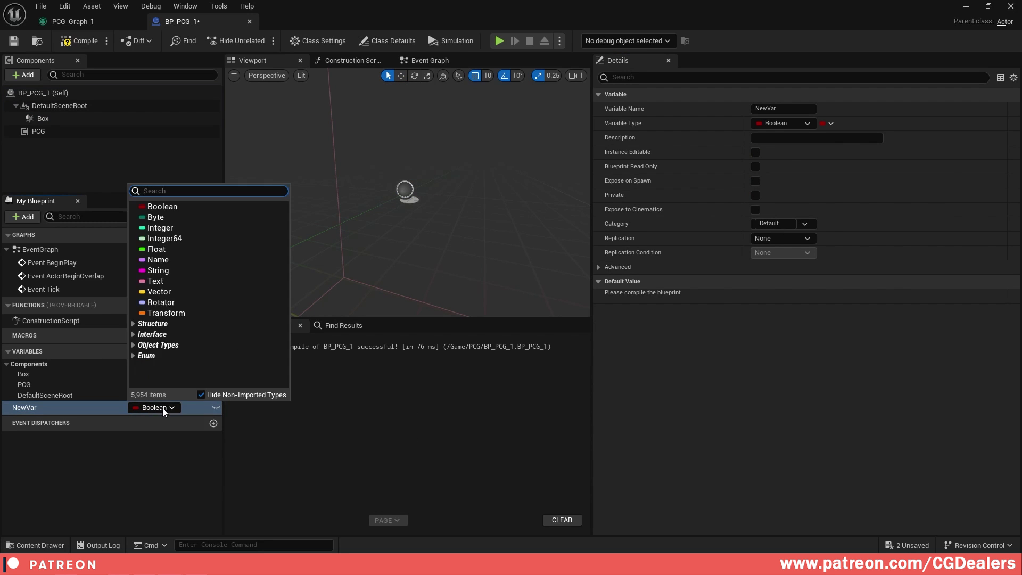
pyautogui.click(160, 228)
pyautogui.doubleClick(45, 407)
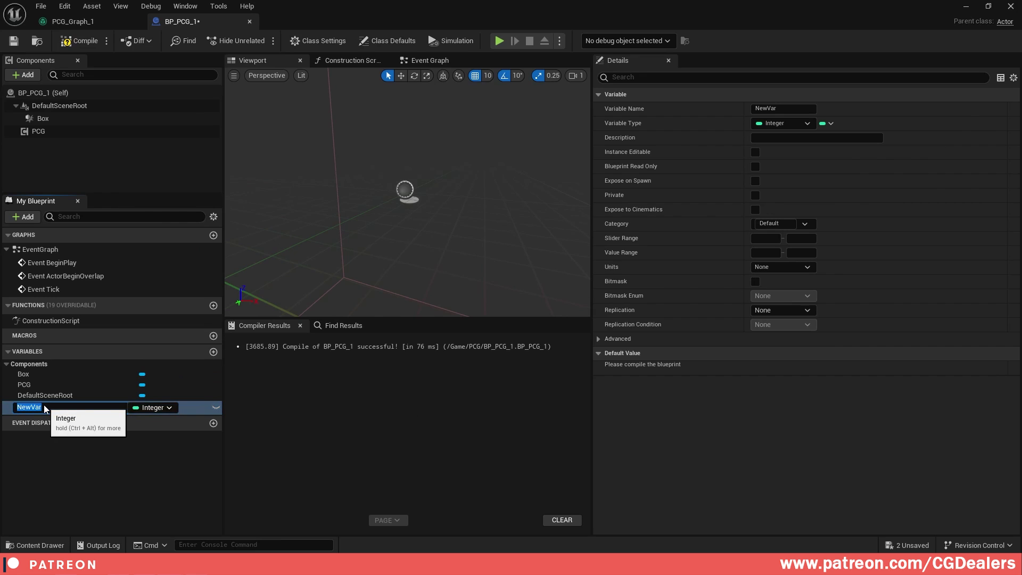
pyautogui.write('Seed')
pyautogui.press('Return')
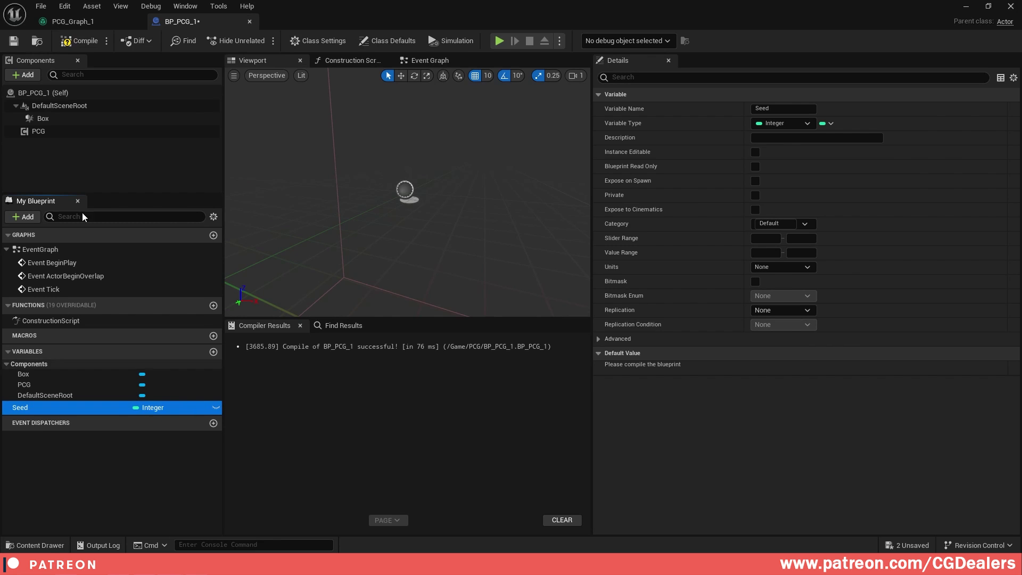
pyautogui.click(77, 41)
# - Check the Surface Sampler settings in the PCG graph, then save BP_PCG_1
pyautogui.click(73, 24)
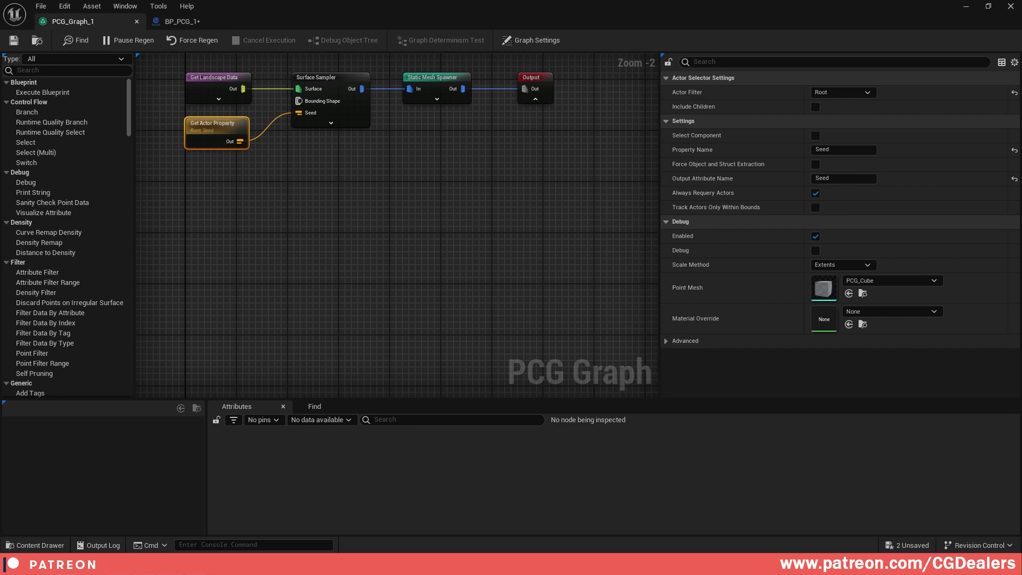
pyautogui.moveTo(292, 204); pyautogui.dragTo(361, 312, button='right')
pyautogui.click(400, 189)
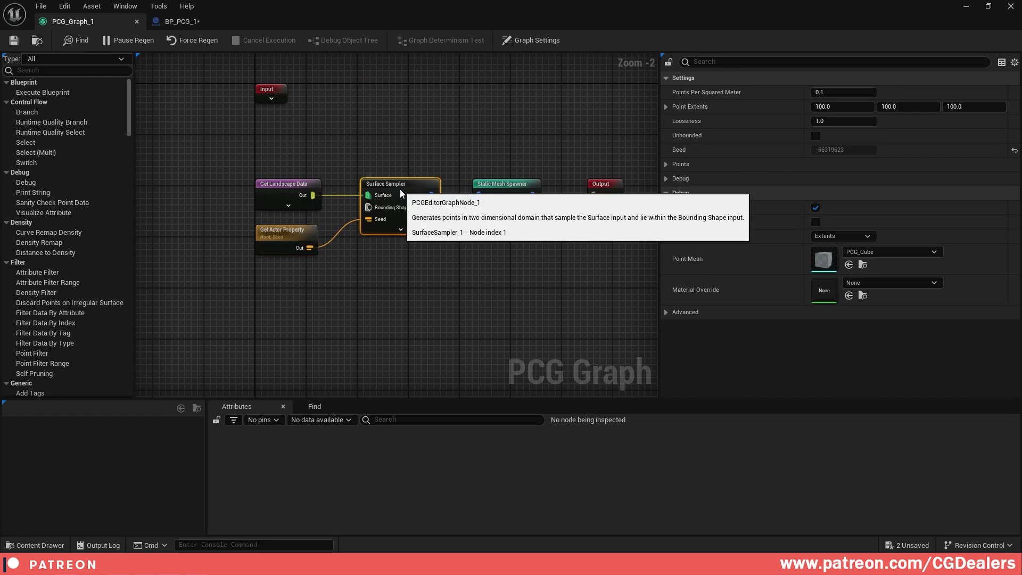
pyautogui.click(181, 21)
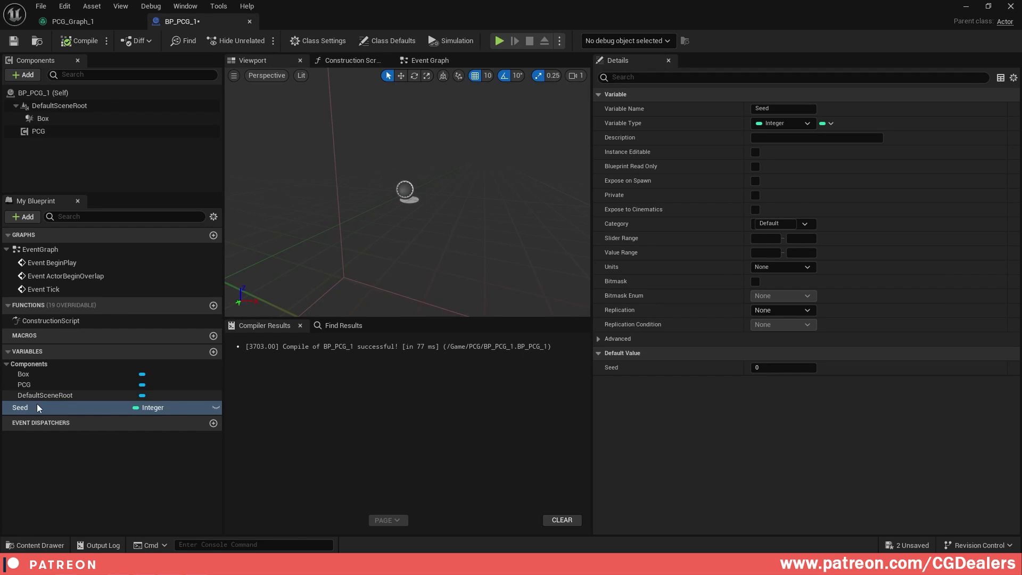
pyautogui.click(14, 40)
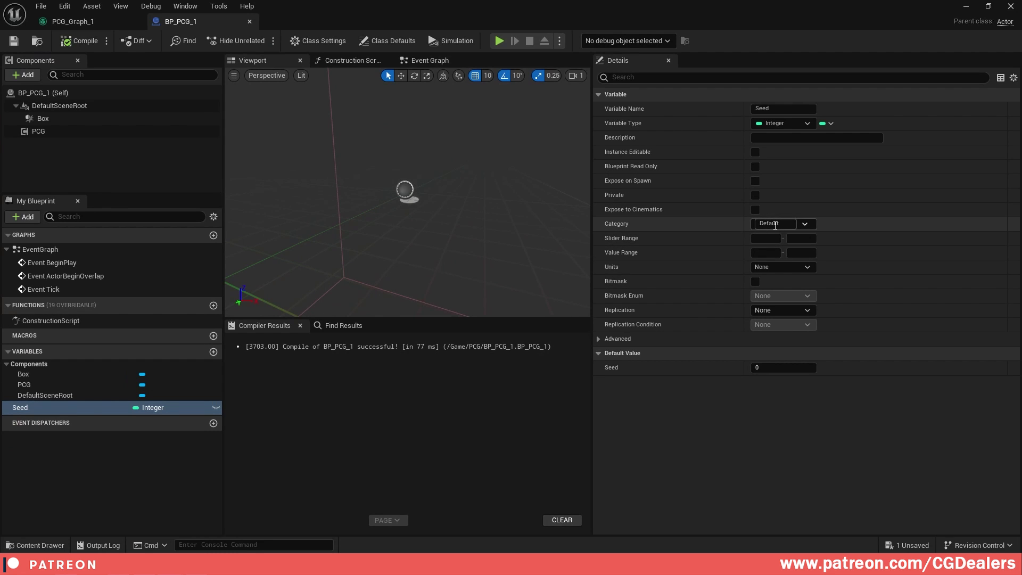
# - Put Seed in the PCG category, make it Instance Editable, recompile, save, and add a function
pyautogui.click(785, 225)
pyautogui.write('PCG')
pyautogui.press('Return')
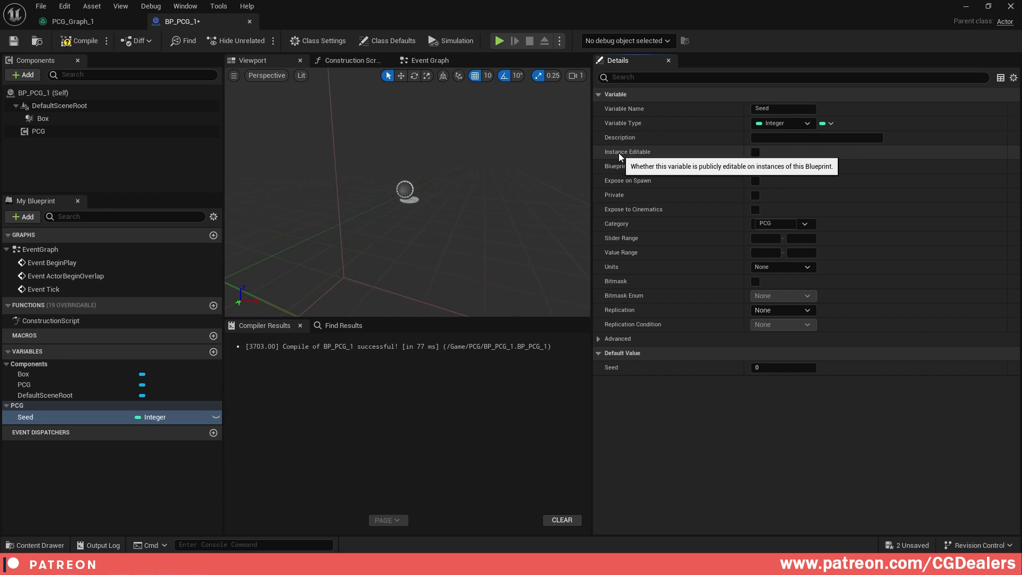
pyautogui.click(755, 153)
pyautogui.click(79, 41)
pyautogui.click(14, 41)
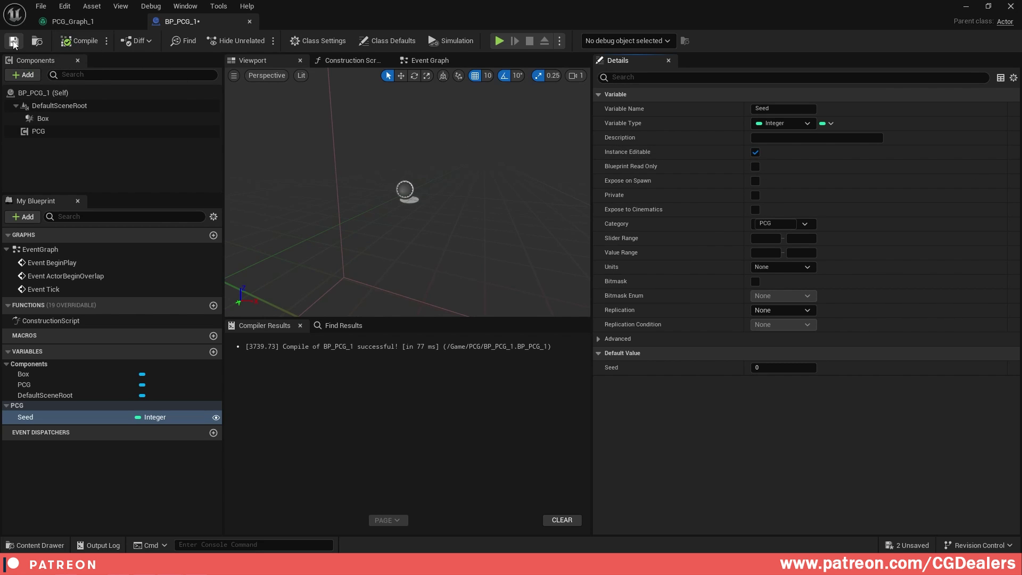
pyautogui.click(214, 306)
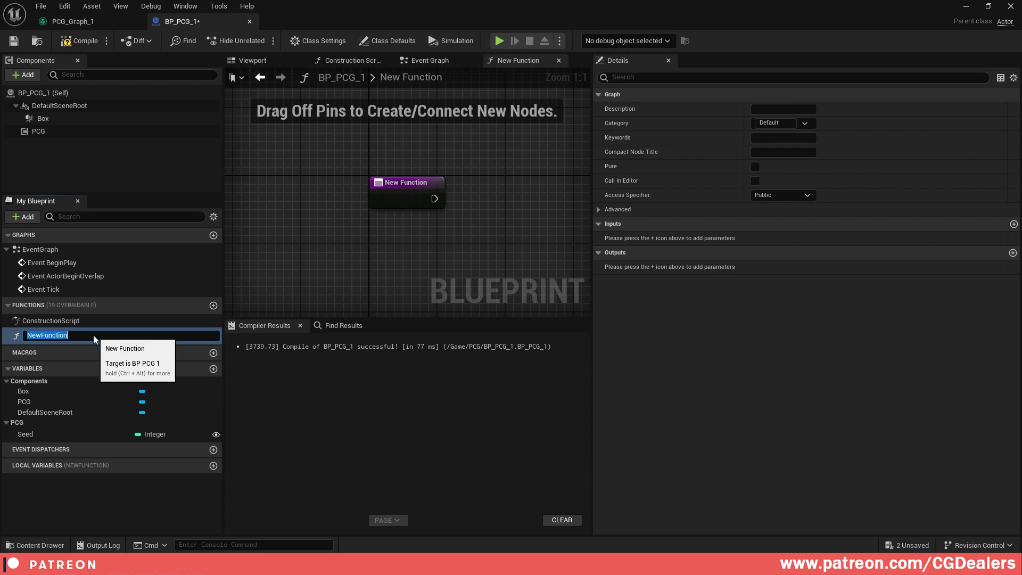
# - Name the new function ClearRegen and place a PCG component getter in its graph
pyautogui.write('ClearRegen')
pyautogui.press('Return')
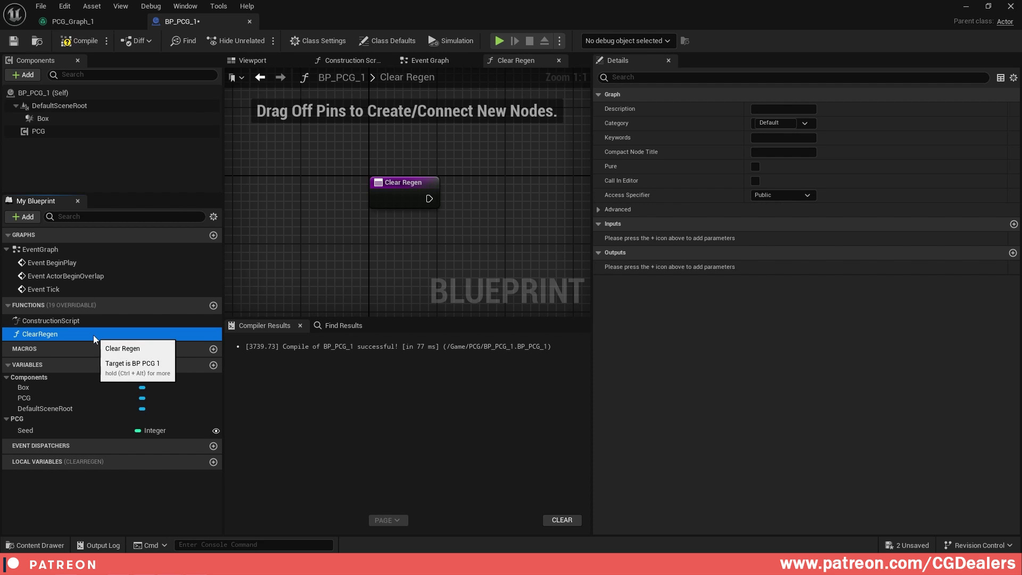
pyautogui.moveTo(320, 217)
pyautogui.mouseDown(button='right')
pyautogui.moveTo(360, 242)
pyautogui.moveTo(336, 206)
pyautogui.mouseUp(button='right')
pyautogui.moveTo(43, 131); pyautogui.dragTo(314, 225)
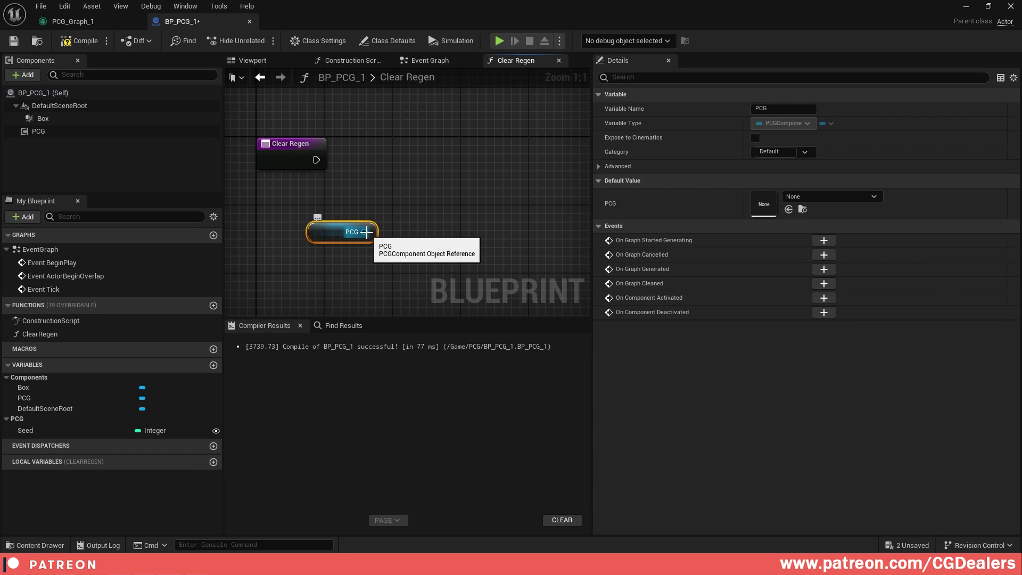
pyautogui.moveTo(367, 233); pyautogui.dragTo(461, 183)
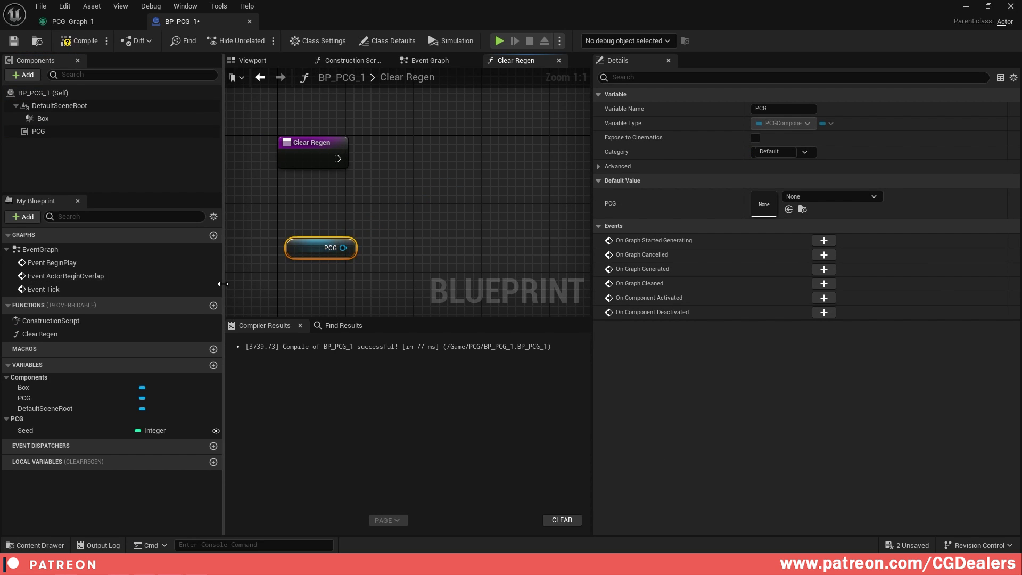
pyautogui.moveTo(223, 283); pyautogui.dragTo(174, 282)
pyautogui.moveTo(592, 319); pyautogui.dragTo(825, 321)
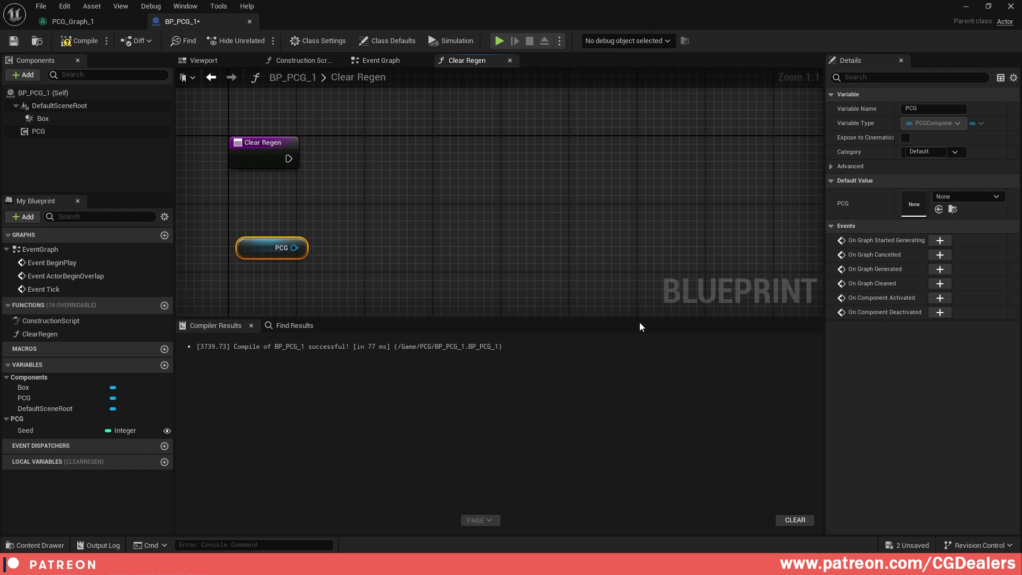
pyautogui.moveTo(634, 318); pyautogui.dragTo(634, 435)
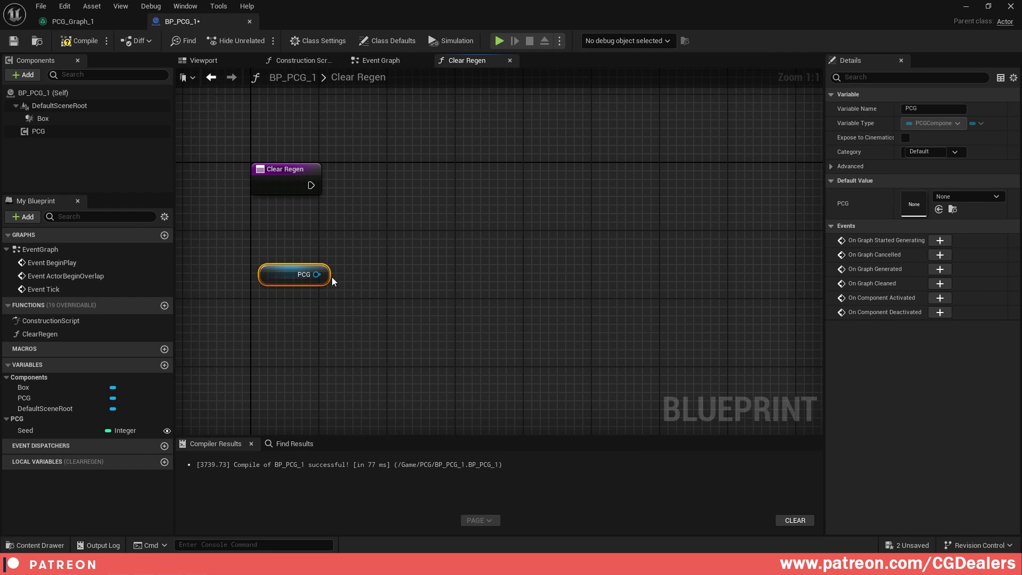
# - Add a Cleanup call on the PCG component with Remove Components ticked, run from the entry node
pyautogui.moveTo(315, 275); pyautogui.dragTo(488, 174)
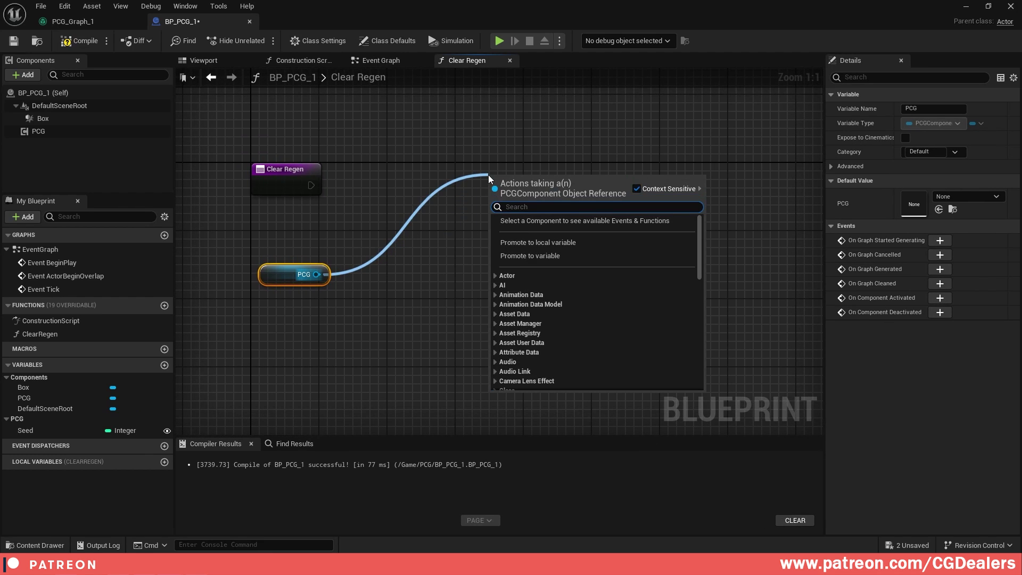
pyautogui.write('cleanu')
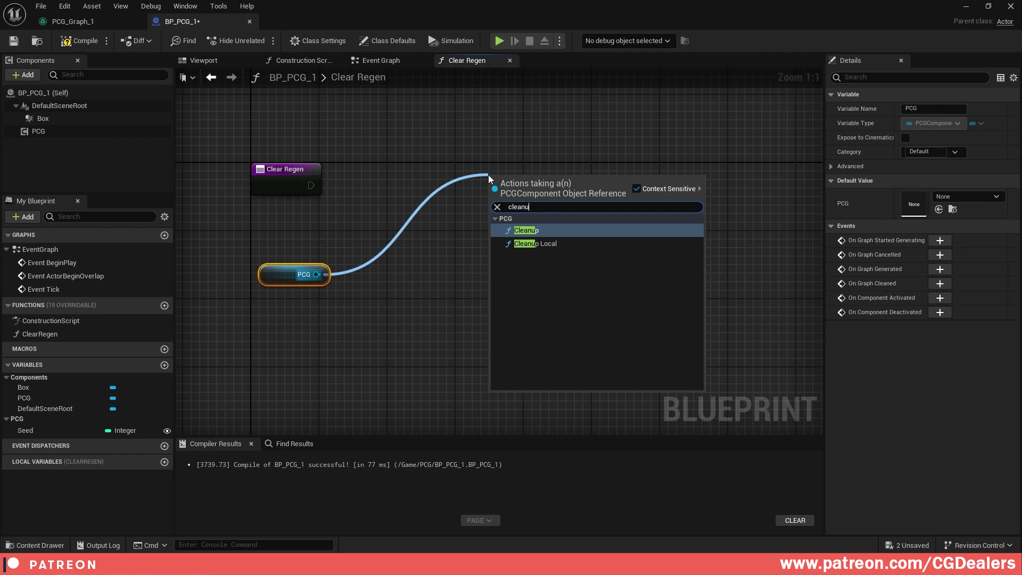
pyautogui.click(532, 229)
pyautogui.moveTo(312, 185); pyautogui.dragTo(491, 211)
pyautogui.moveTo(306, 141); pyautogui.dragTo(589, 245)
pyautogui.press('q')
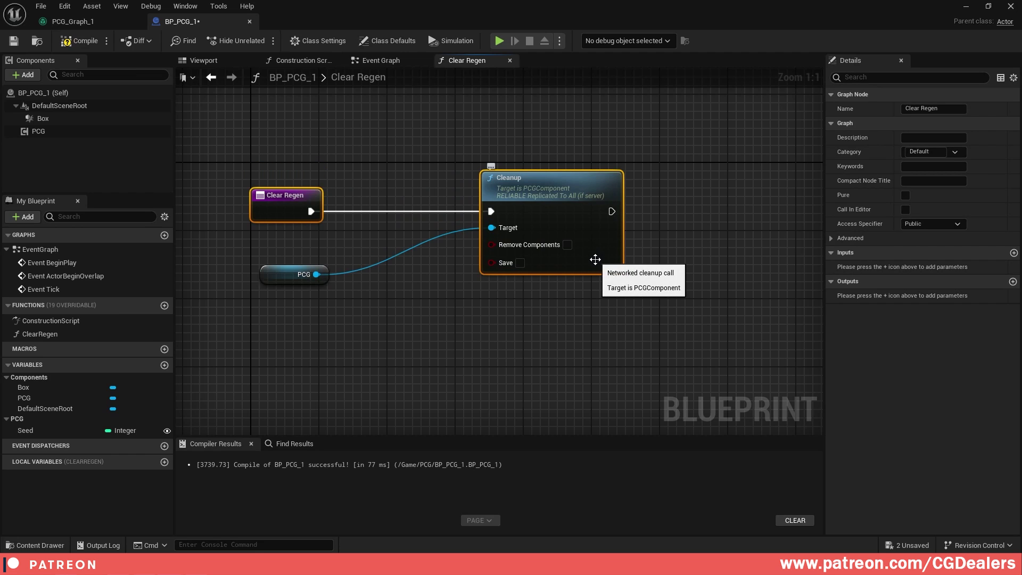
pyautogui.click(567, 245)
pyautogui.moveTo(565, 186)
pyautogui.mouseDown()
pyautogui.moveTo(525, 187)
pyautogui.moveTo(582, 187)
pyautogui.moveTo(574, 185)
pyautogui.mouseUp()
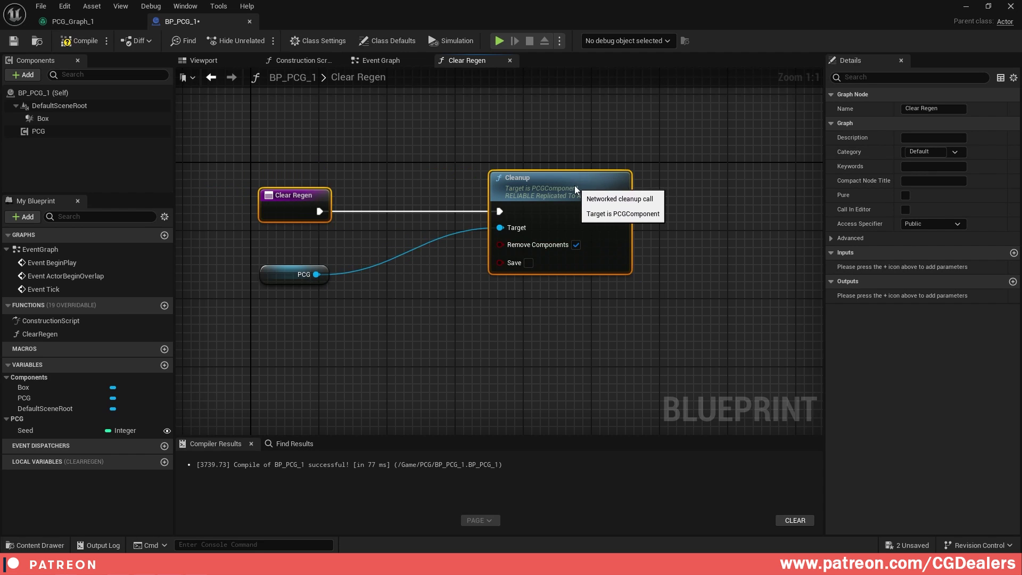
pyautogui.click(706, 265)
pyautogui.moveTo(706, 264); pyautogui.dragTo(682, 257, button='right')
pyautogui.moveTo(285, 245); pyautogui.dragTo(592, 299)
# - Add a Generate call with Force ticked after Cleanup, routing the PCG wire through a reroute
pyautogui.write('gene')
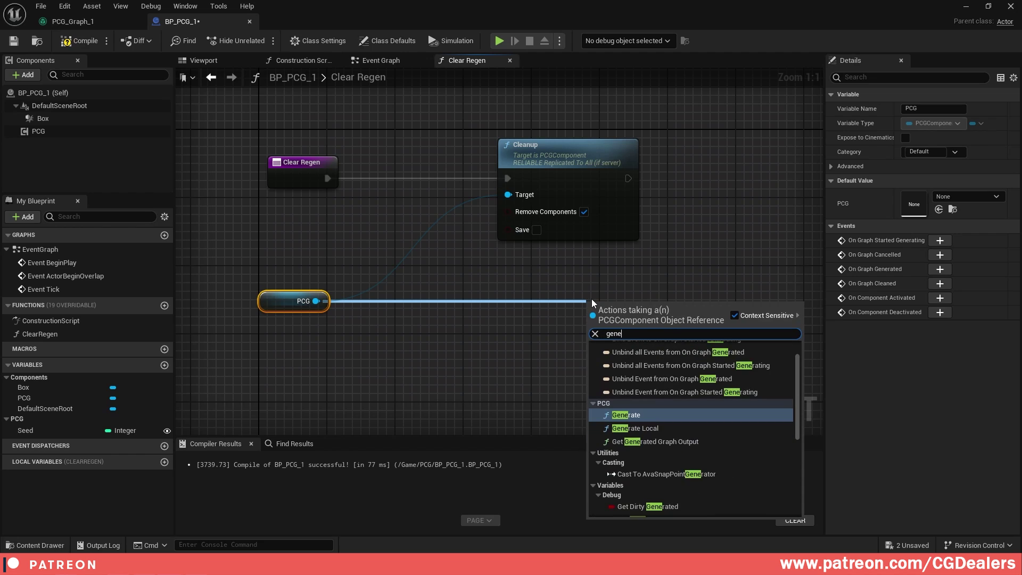
pyautogui.click(658, 414)
pyautogui.moveTo(548, 349); pyautogui.dragTo(722, 171)
pyautogui.moveTo(523, 197); pyautogui.dragTo(682, 198)
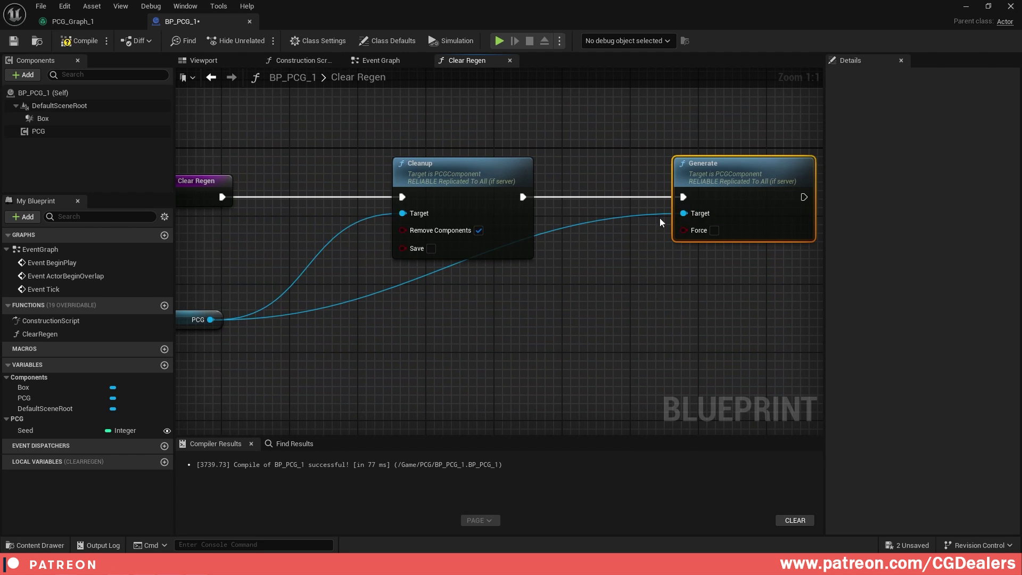
pyautogui.doubleClick(605, 219)
pyautogui.moveTo(597, 212); pyautogui.dragTo(504, 331)
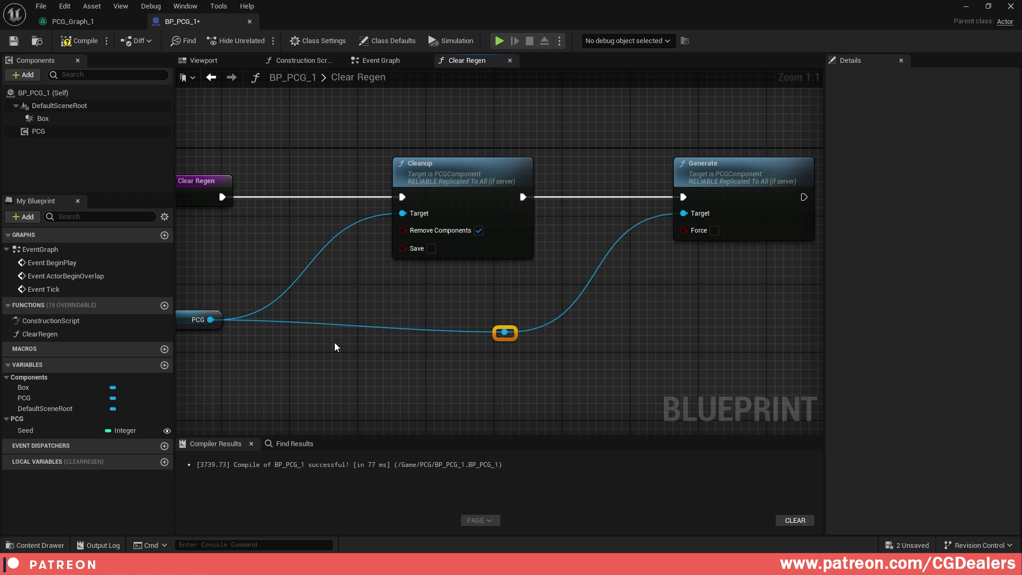
pyautogui.moveTo(678, 296); pyautogui.dragTo(797, 270, button='right')
pyautogui.press('q')
pyautogui.moveTo(276, 358); pyautogui.dragTo(649, 264)
pyautogui.moveTo(783, 204); pyautogui.dragTo(662, 242, button='right')
pyautogui.moveTo(733, 186); pyautogui.dragTo(682, 187)
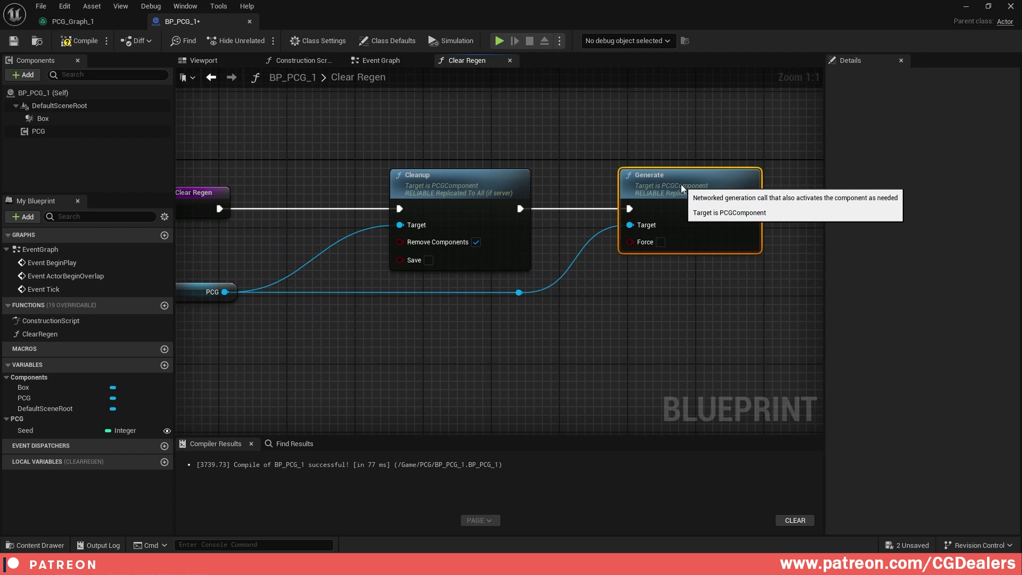
pyautogui.click(660, 243)
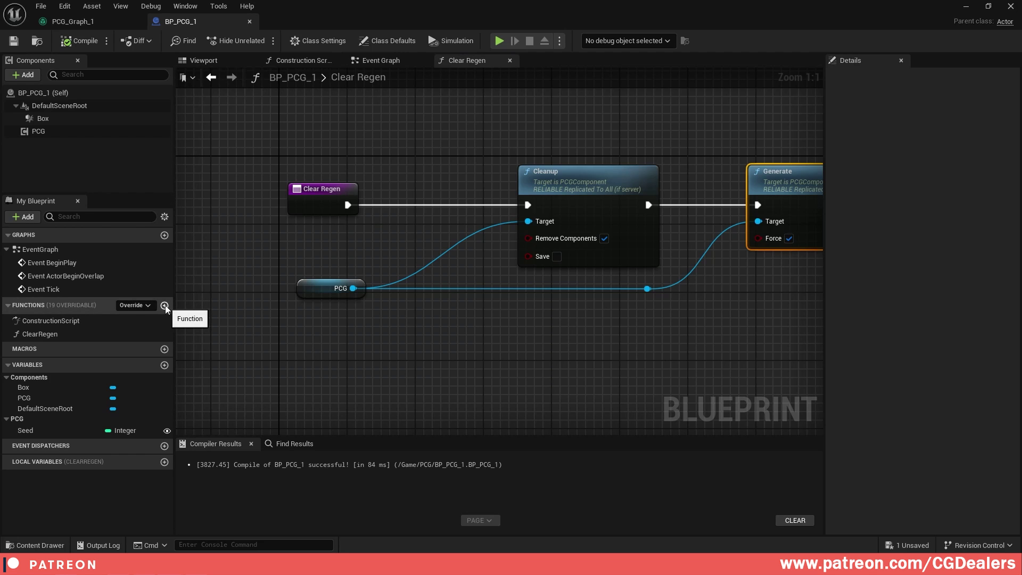
# - Create an Add +1 Seed function with a Seed getter feeding a ++ increment node
pyautogui.click(164, 305)
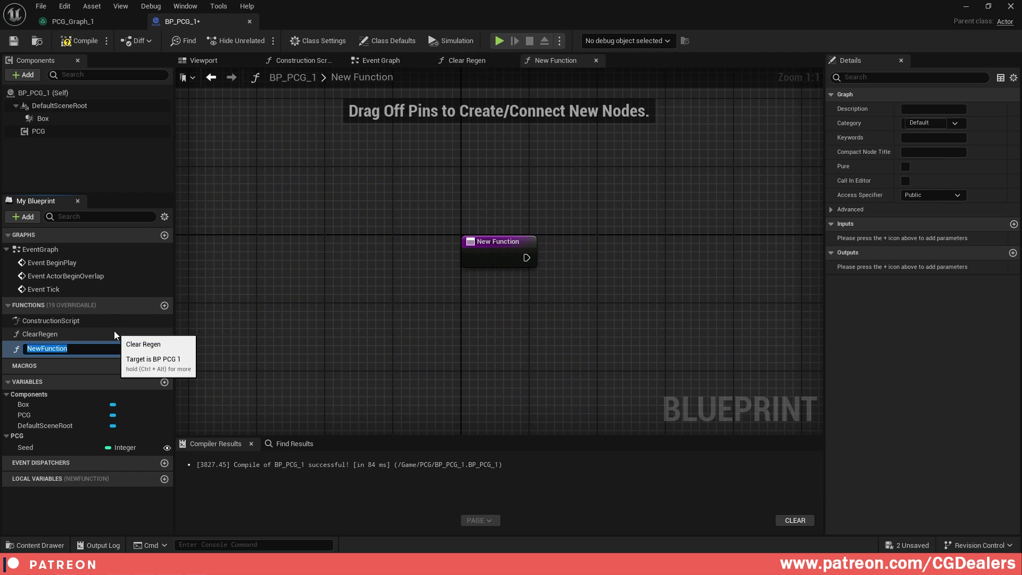
pyautogui.write('Add_')
pyautogui.write(' +1 Seed')
pyautogui.press('Return')
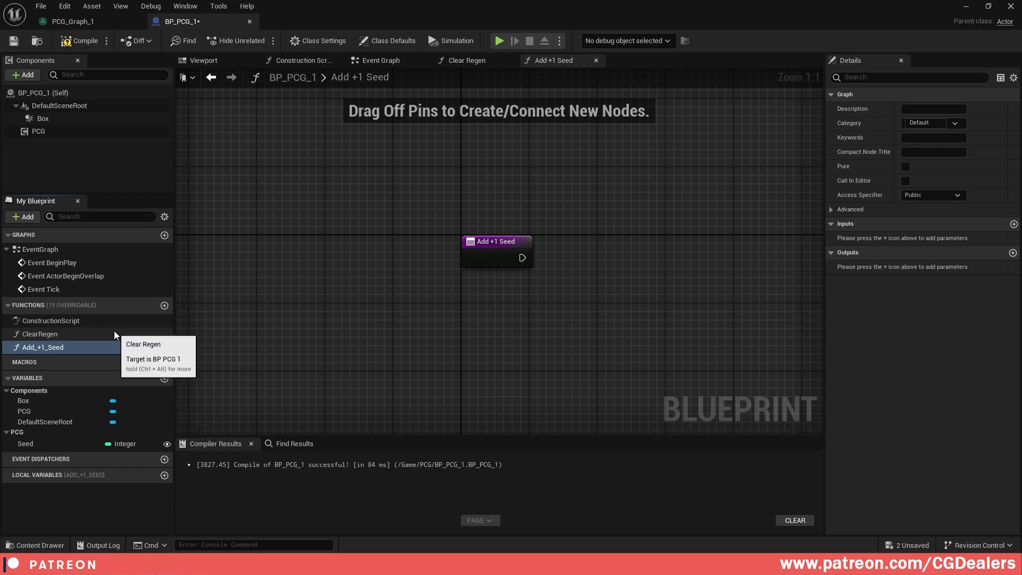
pyautogui.moveTo(532, 344); pyautogui.dragTo(333, 339, button='right')
pyautogui.moveTo(24, 445); pyautogui.dragTo(428, 267)
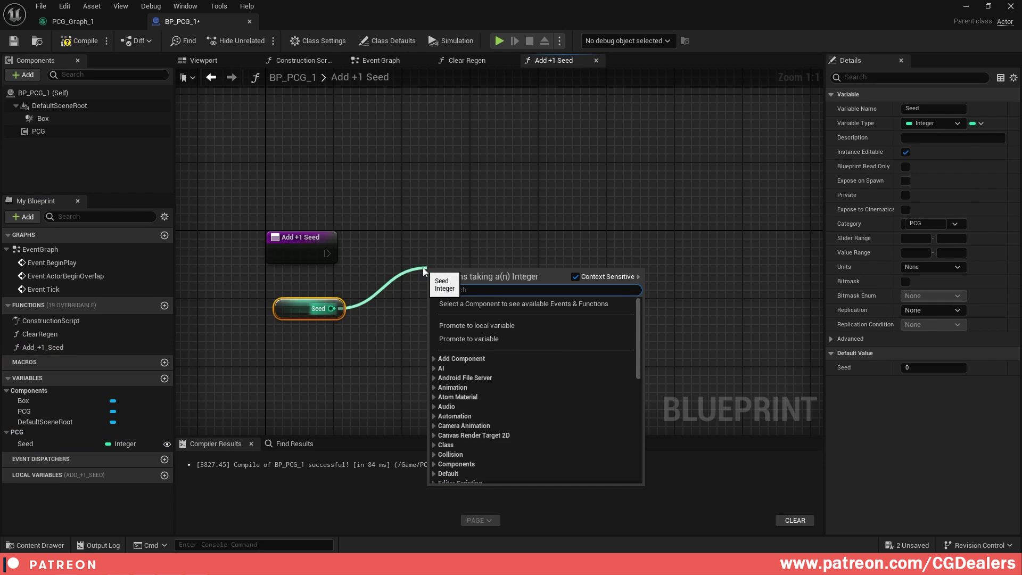
pyautogui.write('++')
pyautogui.press('Return')
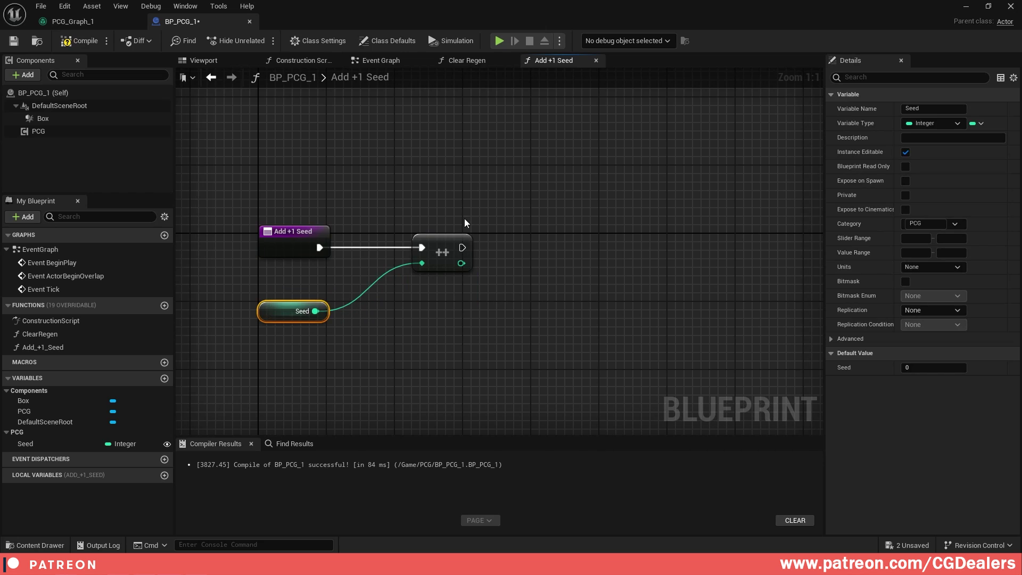
# - Store the incremented value with a Seed setter, then call Clear Regen after it
pyautogui.moveTo(501, 295); pyautogui.dragTo(456, 305, button='right')
pyautogui.click(467, 288)
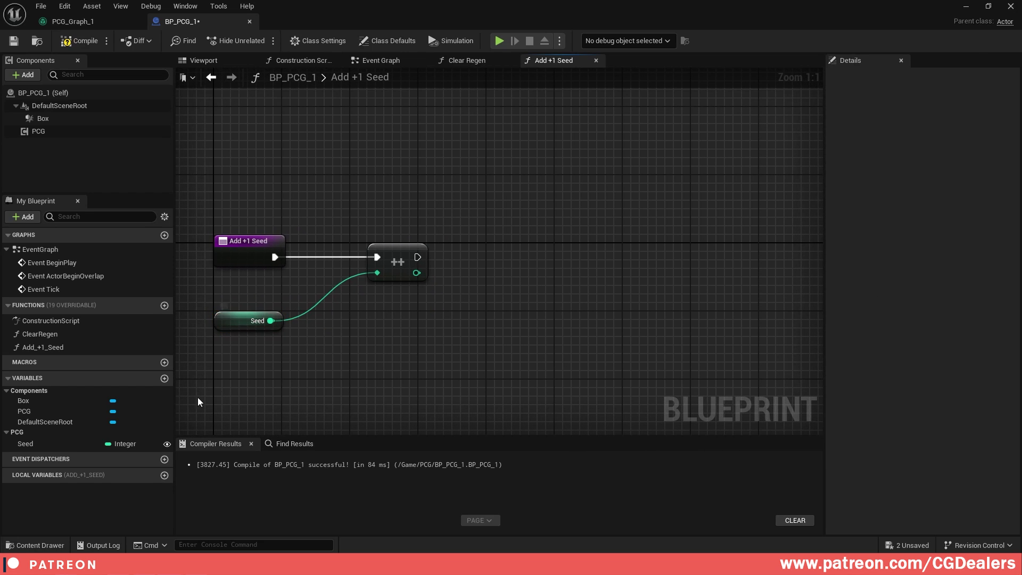
pyautogui.keyDown('alt'); pyautogui.moveTo(37, 446); pyautogui.dragTo(482, 271); pyautogui.keyUp('alt')
pyautogui.moveTo(418, 273); pyautogui.dragTo(514, 251)
pyautogui.moveTo(417, 257); pyautogui.dragTo(489, 257)
pyautogui.moveTo(573, 269); pyautogui.dragTo(511, 271, button='right')
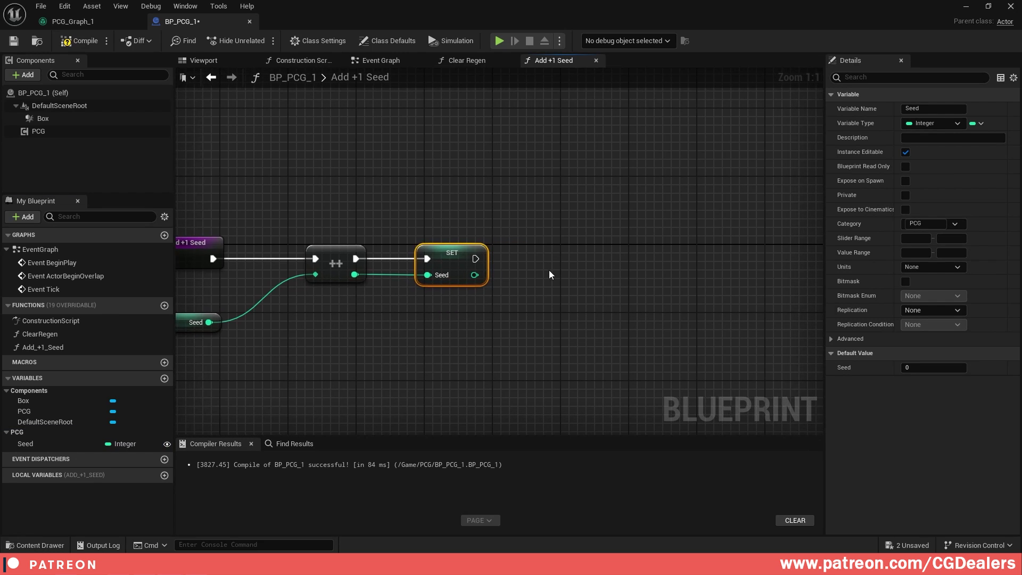
pyautogui.click(298, 244)
pyautogui.moveTo(40, 333); pyautogui.dragTo(549, 247)
pyautogui.moveTo(475, 259); pyautogui.dragTo(565, 270)
pyautogui.moveTo(577, 260); pyautogui.dragTo(569, 243)
pyautogui.moveTo(420, 245); pyautogui.dragTo(553, 241, button='right')
pyautogui.moveTo(288, 199); pyautogui.dragTo(761, 282)
pyautogui.click(644, 312)
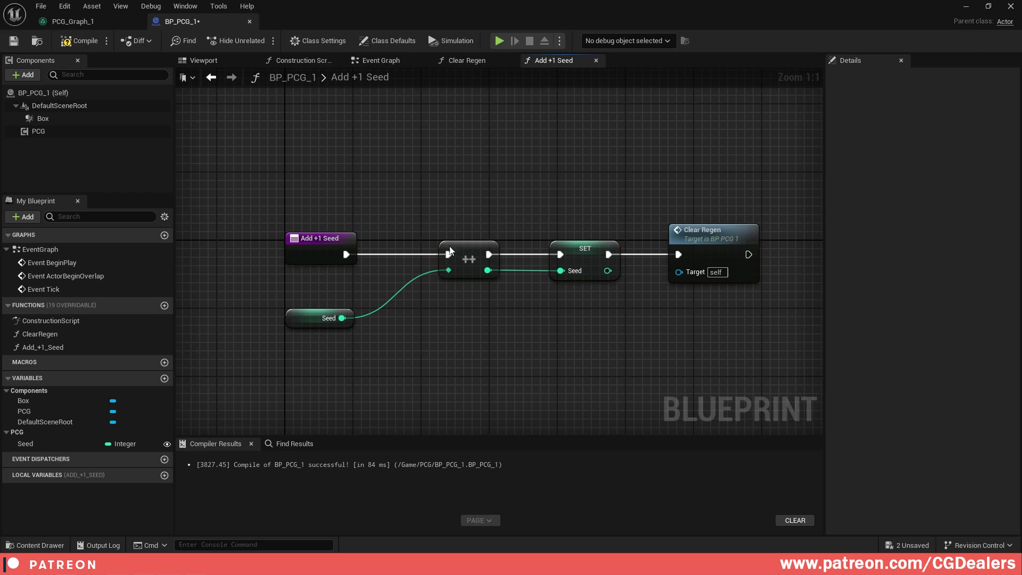
# - Compile, enable Call In Editor on Add_+1_Seed, recompile and save the Blueprint
pyautogui.click(81, 41)
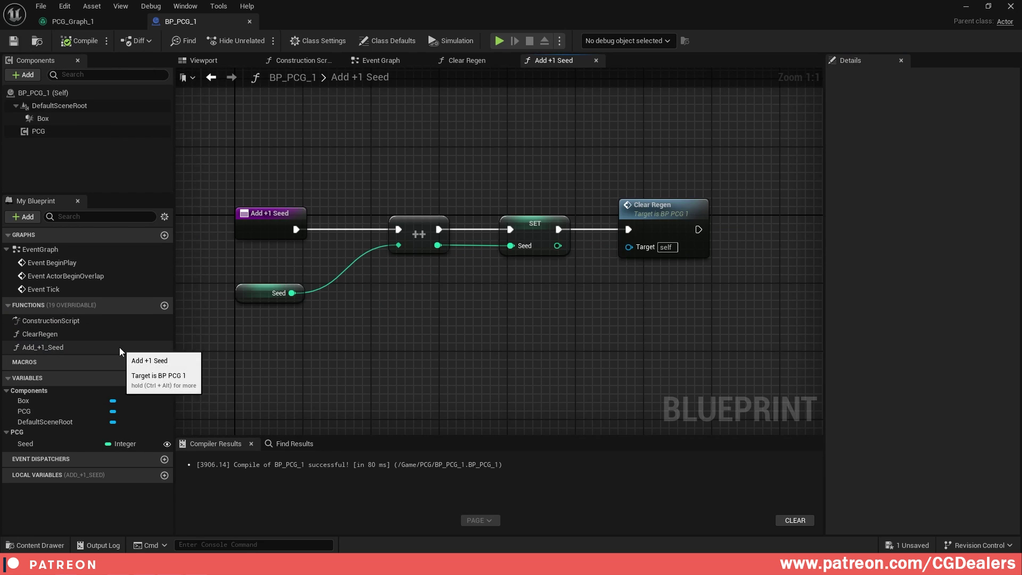
pyautogui.click(38, 349)
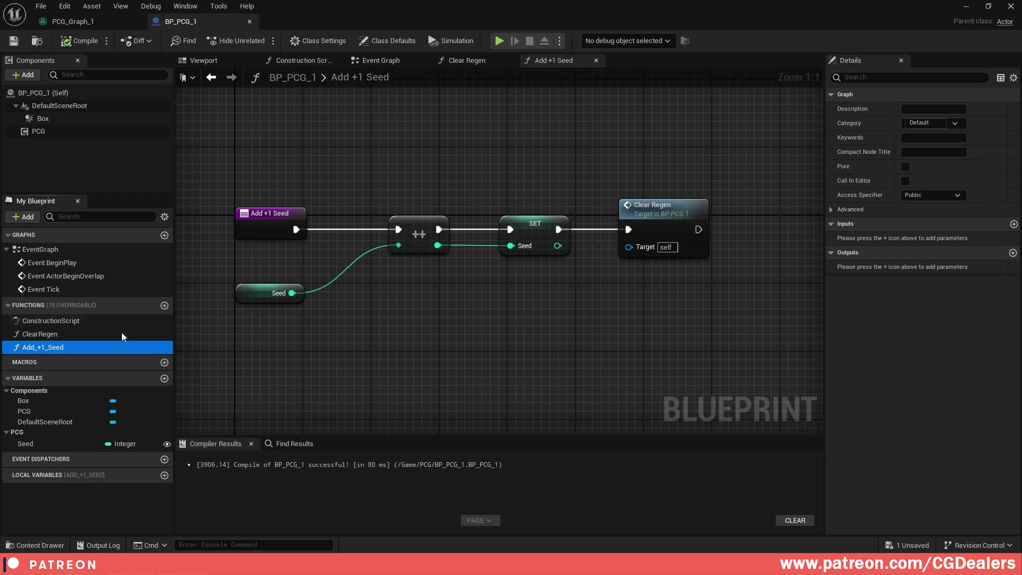
pyautogui.click(905, 182)
pyautogui.click(79, 41)
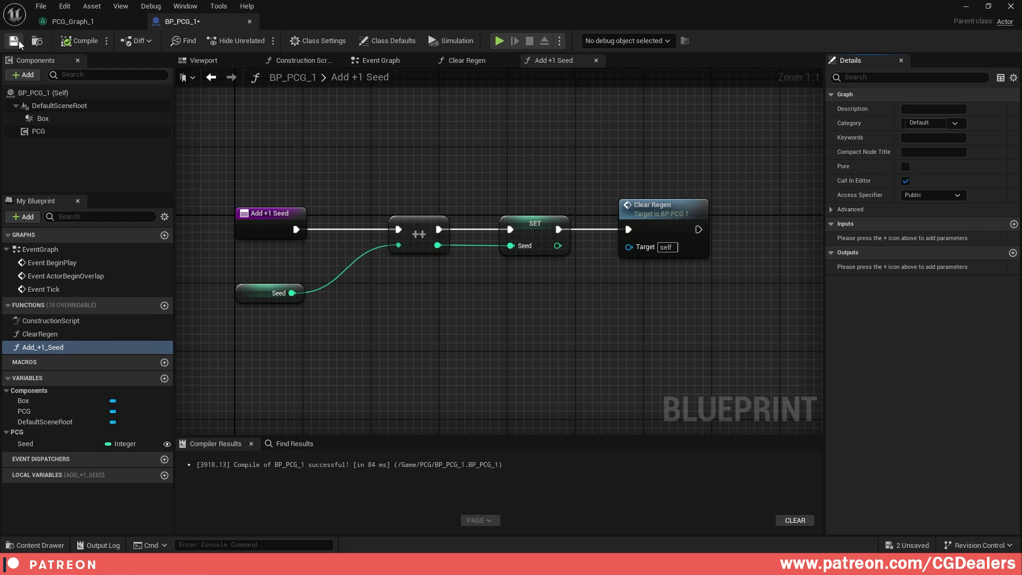
pyautogui.click(52, 348)
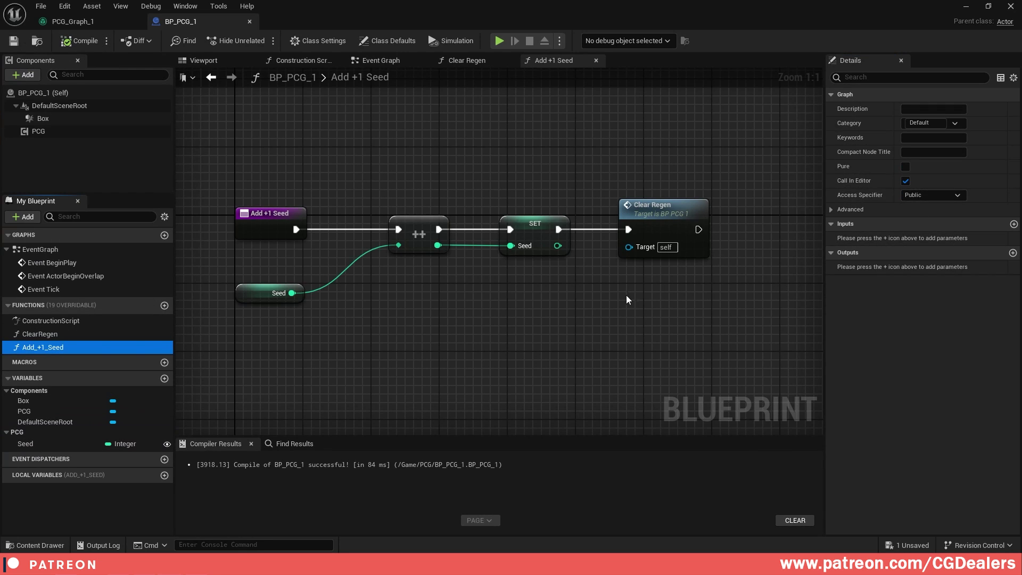
# - Set the function's category to PCG and move ClearRegen into the PCG group
pyautogui.click(929, 123)
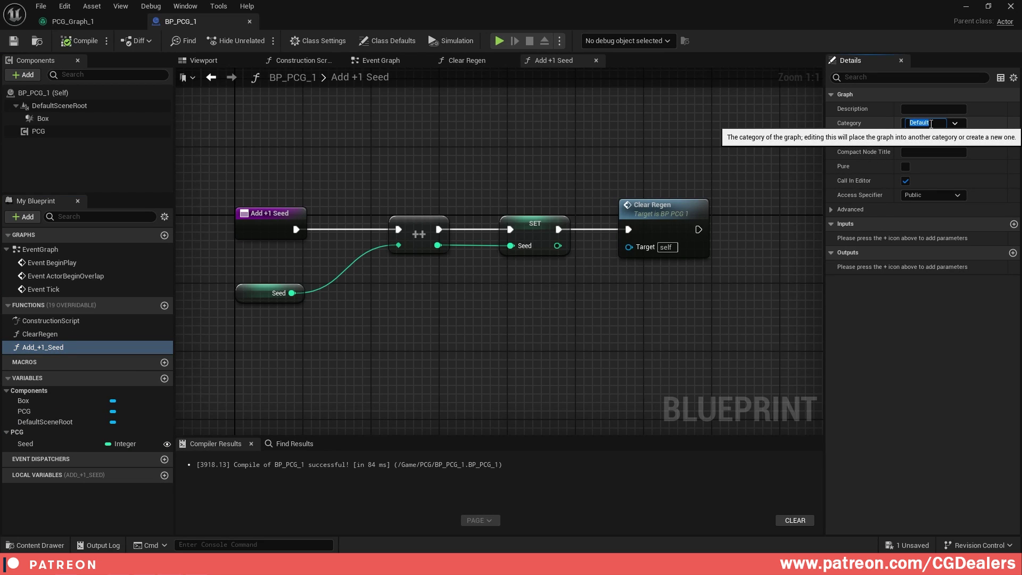
pyautogui.write('PCG')
pyautogui.press('Return')
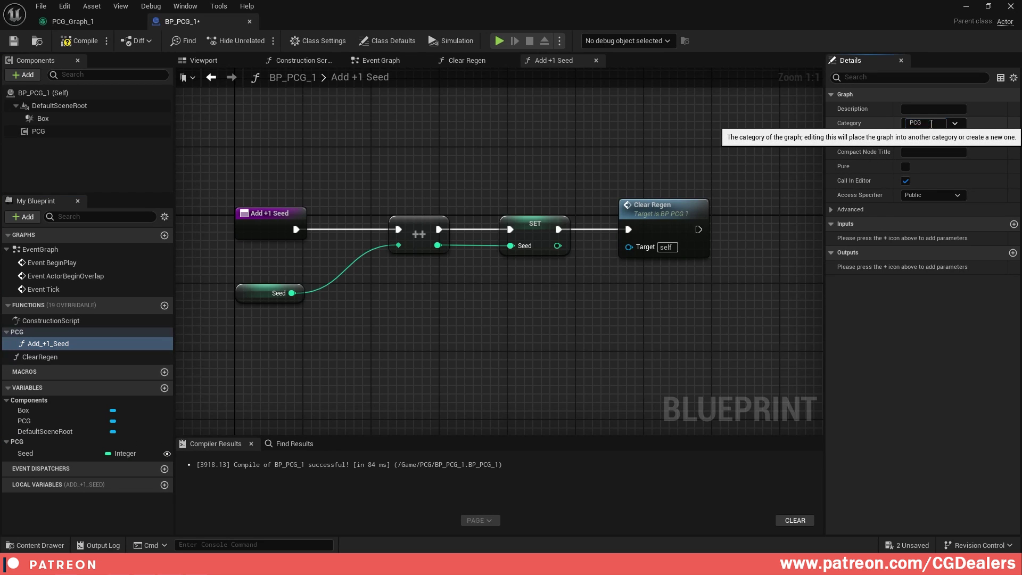
pyautogui.click(7, 332)
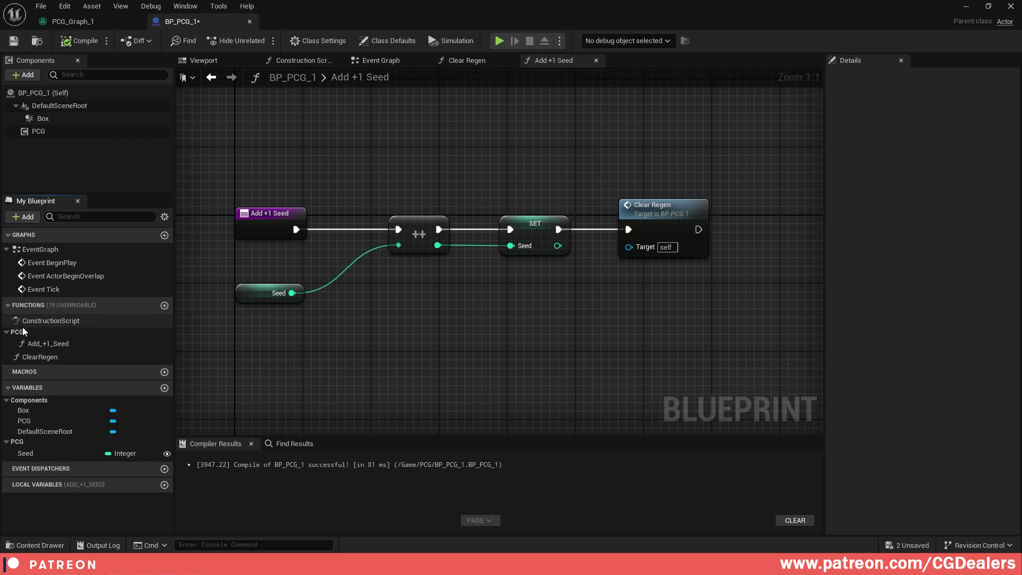
pyautogui.click(29, 357)
pyautogui.moveTo(29, 357); pyautogui.dragTo(29, 334)
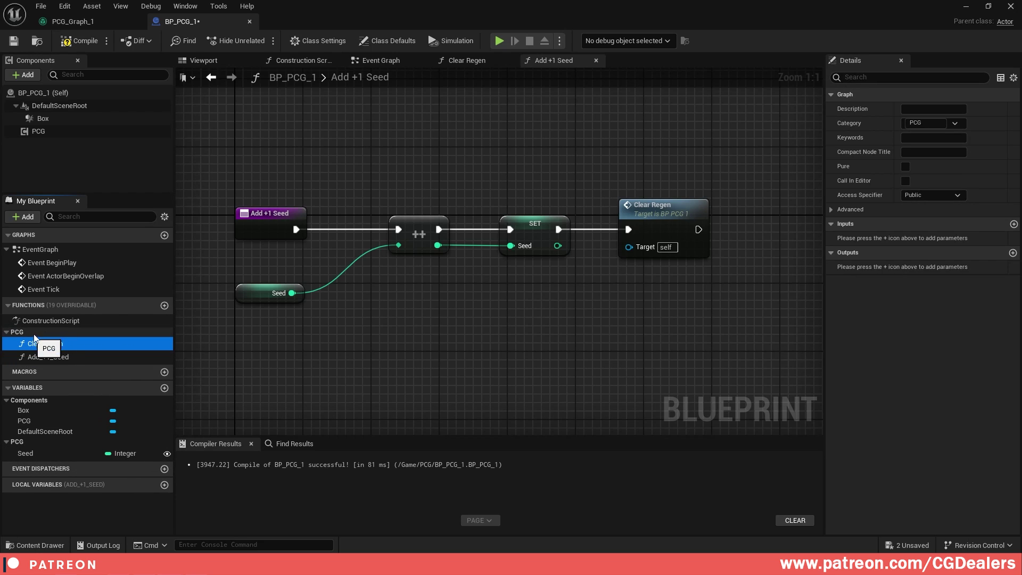
# - Duplicate Add_+1_Seed and name the copy Add_-1_Seed
pyautogui.click(82, 357)
pyautogui.hotkey('ctrl', 'd')
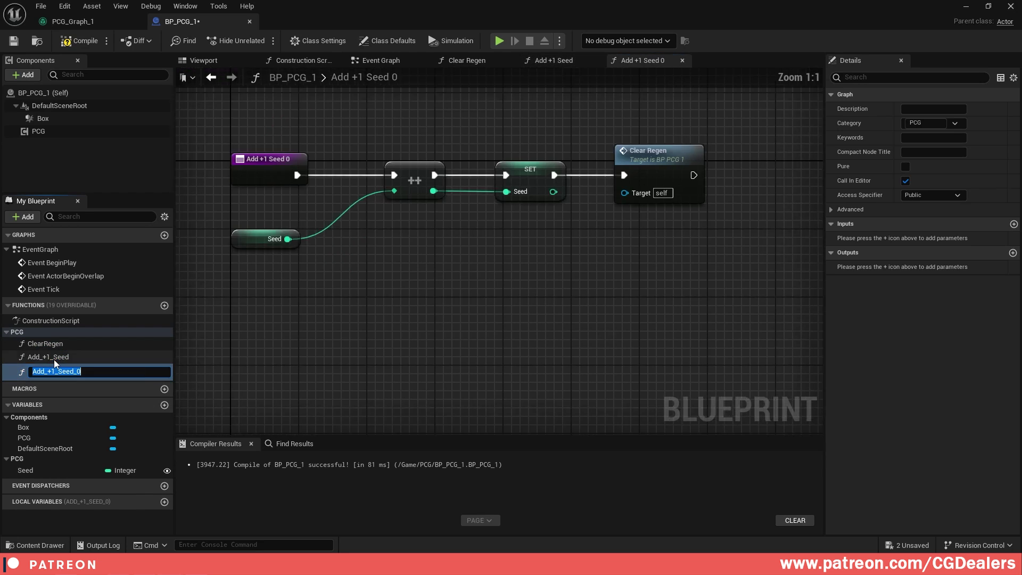
pyautogui.press('BackSpace')
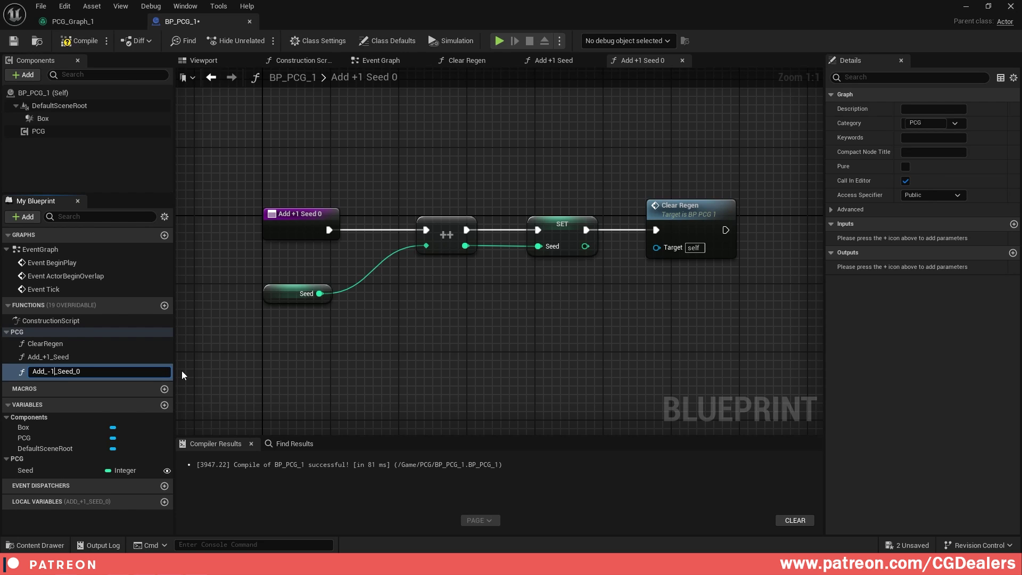
pyautogui.press('Delete')
pyautogui.press('Delete')
pyautogui.press('Return')
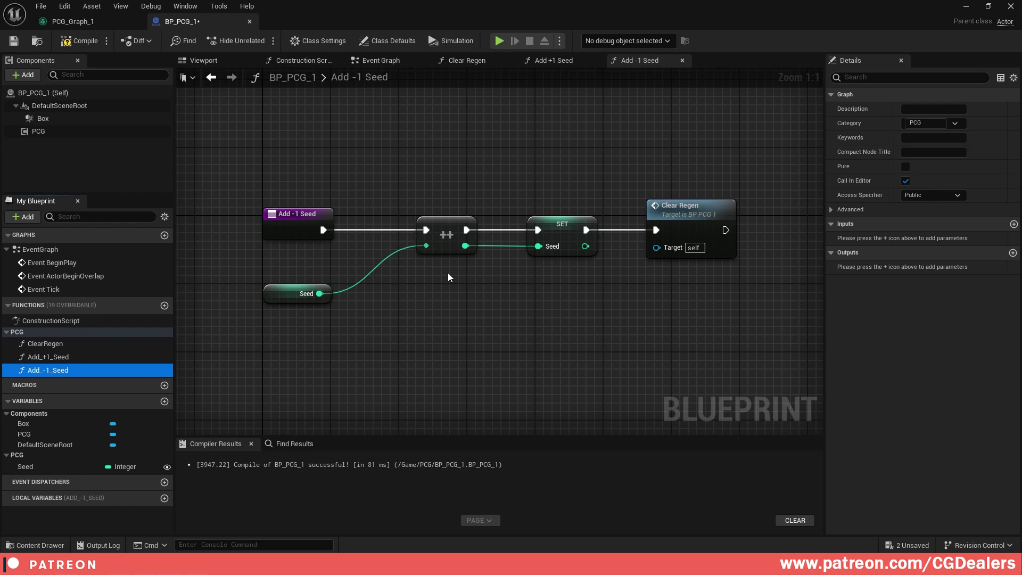
# - Replace the ++ node with a -- decrement node wired into the Seed setter
pyautogui.click(442, 234)
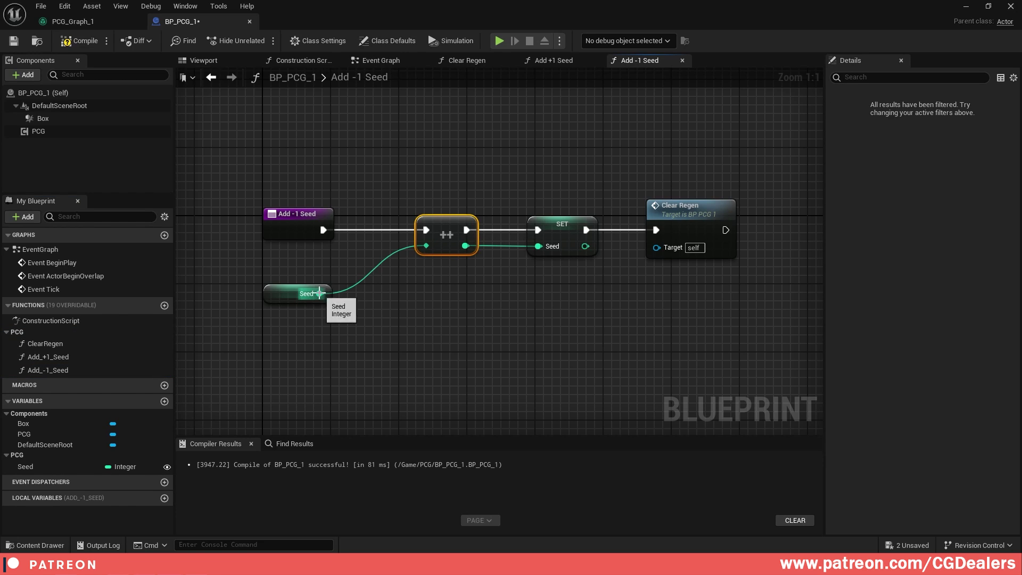
pyautogui.moveTo(319, 294); pyautogui.dragTo(442, 288)
pyautogui.write('--')
pyautogui.press('Return')
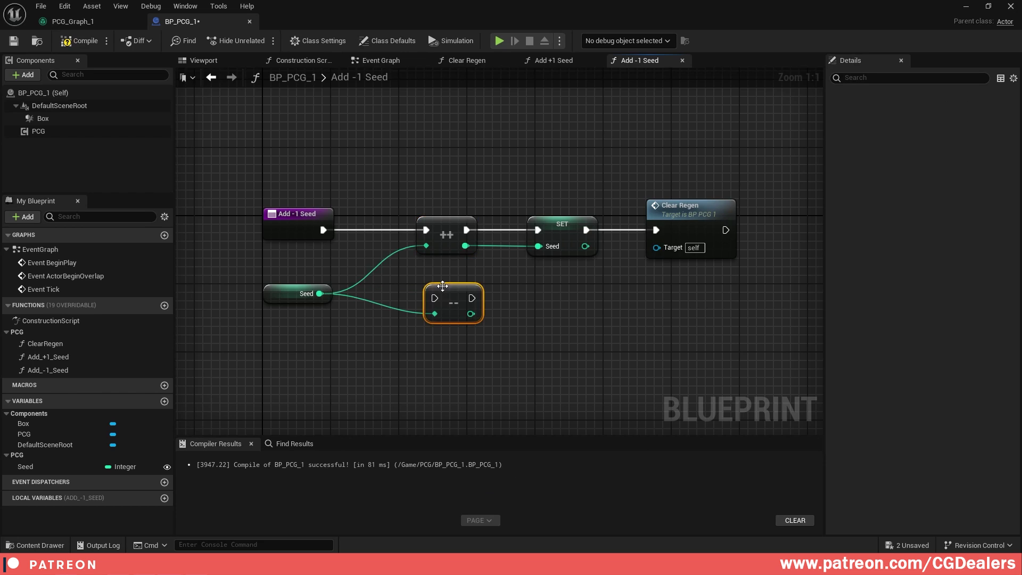
pyautogui.moveTo(323, 230); pyautogui.dragTo(537, 230)
pyautogui.moveTo(470, 314); pyautogui.dragTo(538, 246)
pyautogui.click(445, 227)
pyautogui.press('Delete')
pyautogui.moveTo(450, 298); pyautogui.dragTo(434, 231)
pyautogui.moveTo(271, 171); pyautogui.dragTo(665, 250)
pyautogui.click(543, 268)
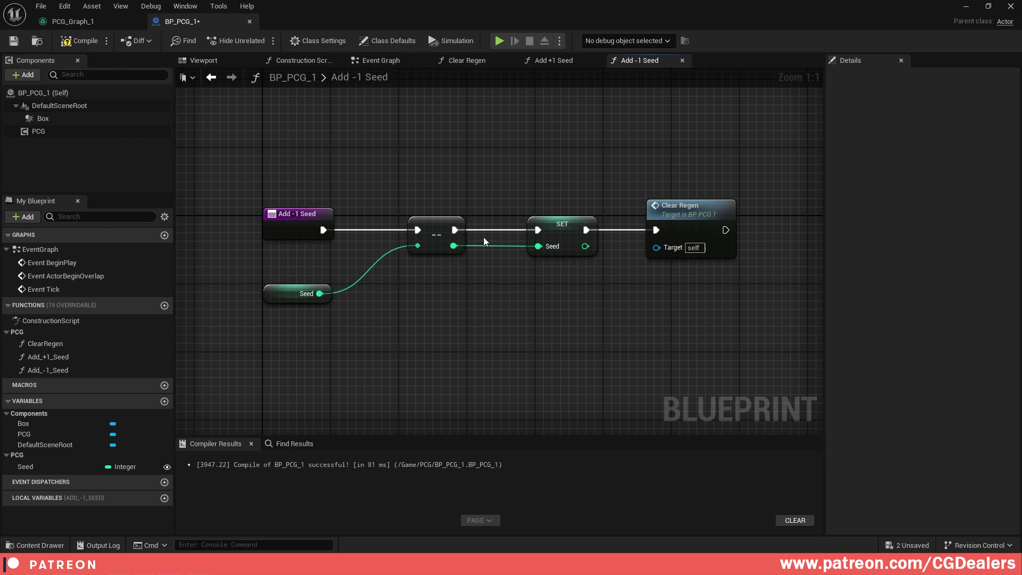
# - Compile and save the Blueprint and review the Add_-1_Seed function settings
pyautogui.click(80, 41)
pyautogui.click(14, 40)
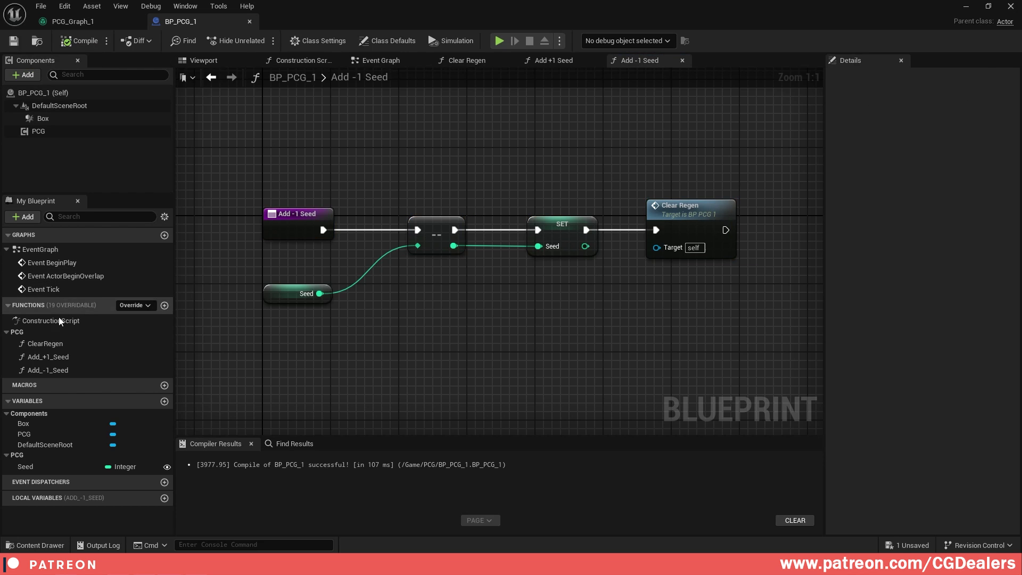
pyautogui.click(48, 370)
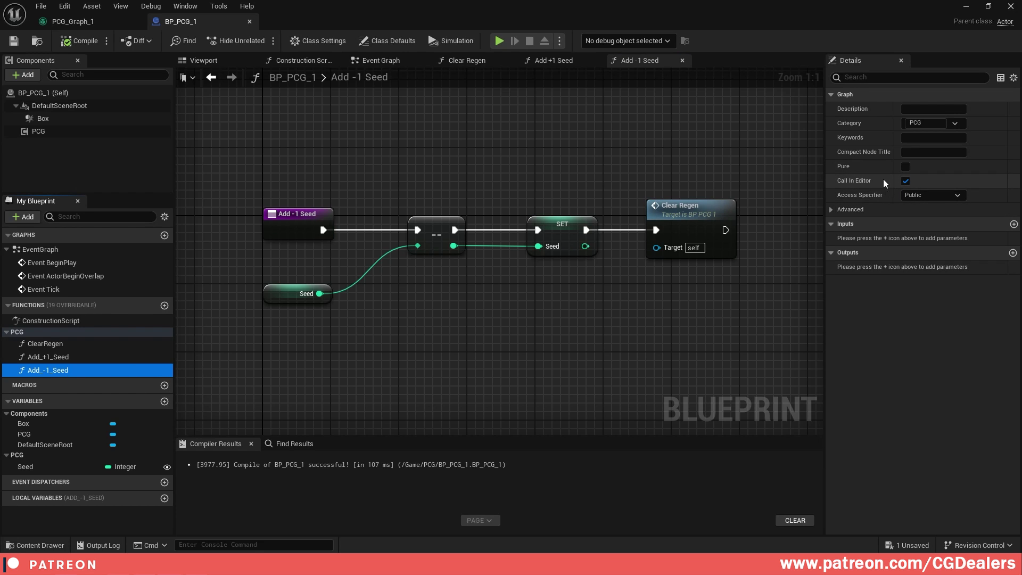
pyautogui.click(13, 47)
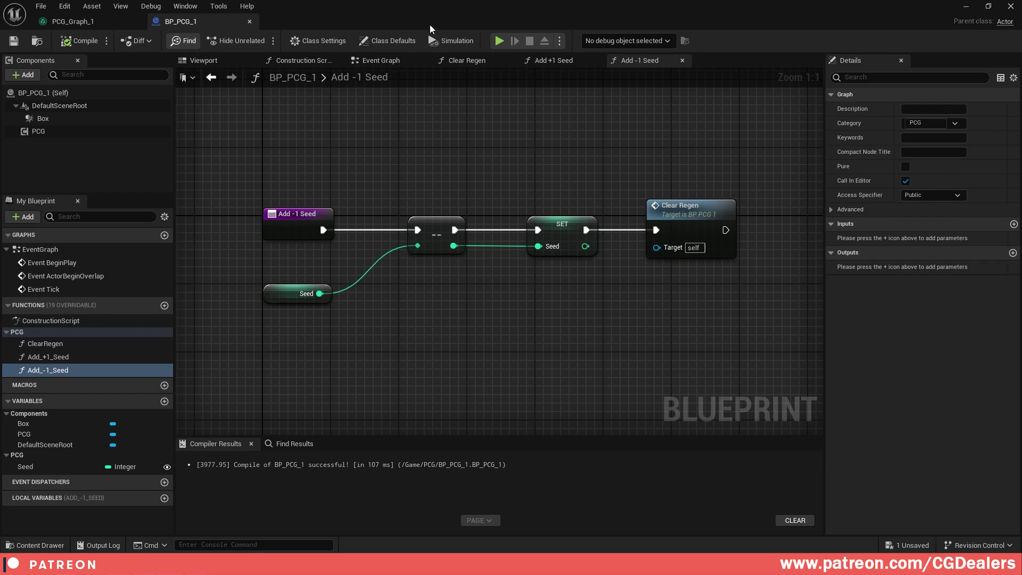
# - Place BP_PCG_1 on the landscape and edit its Seed value (45, then 0)
pyautogui.click(1009, 8)
pyautogui.moveTo(195, 412); pyautogui.dragTo(353, 218)
pyautogui.moveTo(353, 217); pyautogui.dragTo(333, 233, button='right')
pyautogui.scroll(-5, 394, 190)
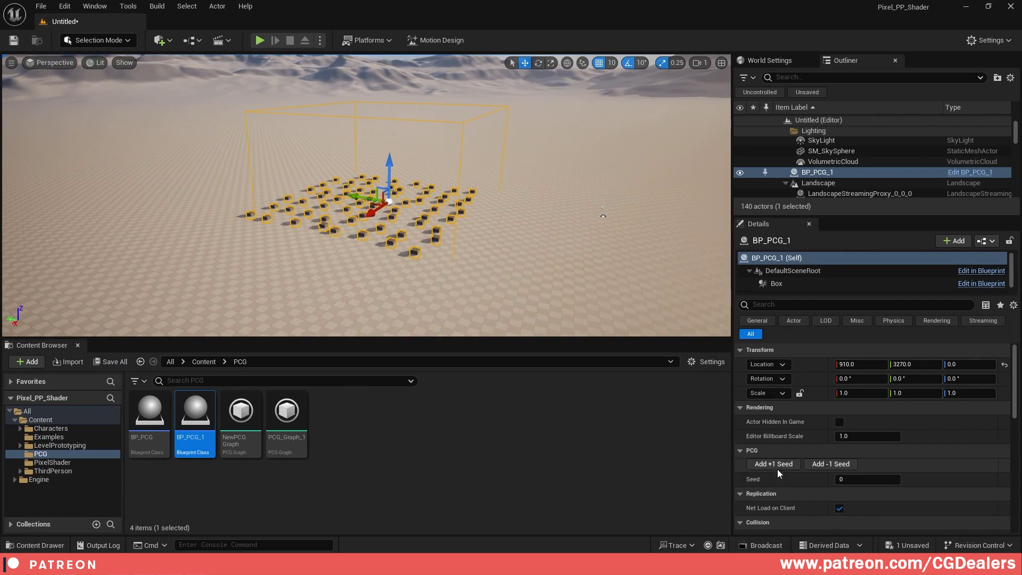
pyautogui.write('45')
pyautogui.press('Return')
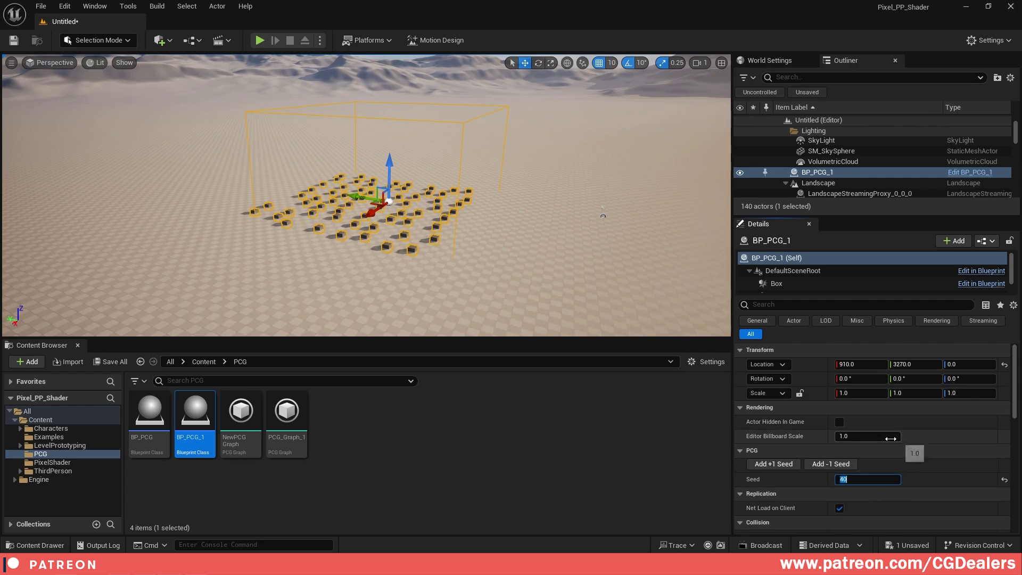
pyautogui.write('0')
pyautogui.press('Return')
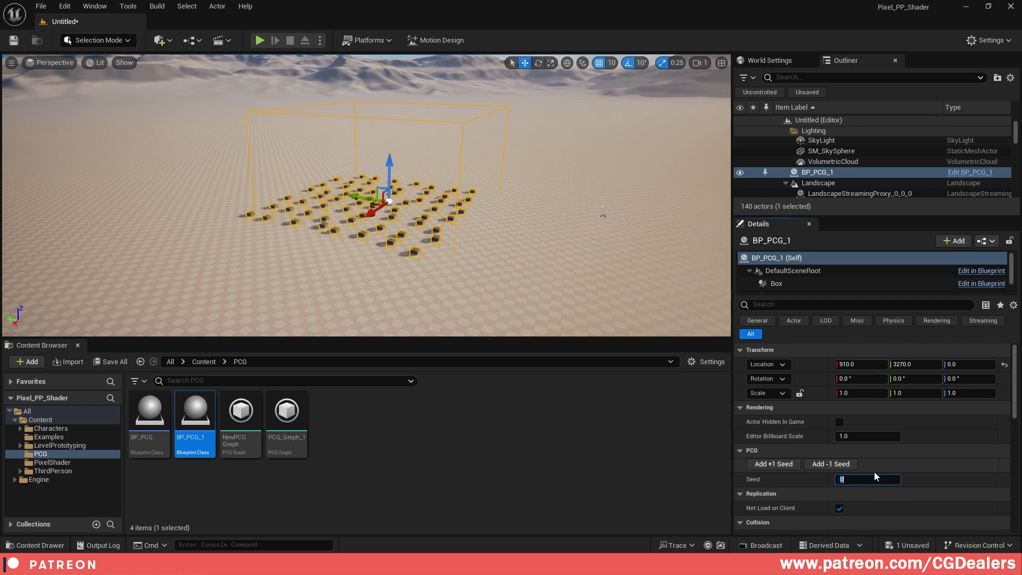
# - Step the Seed up and down with Add +1 Seed and Add -1 Seed to reshuffle the boxes
pyautogui.click(780, 465)
pyautogui.click(780, 464)
pyautogui.click(780, 464)
pyautogui.click(780, 465)
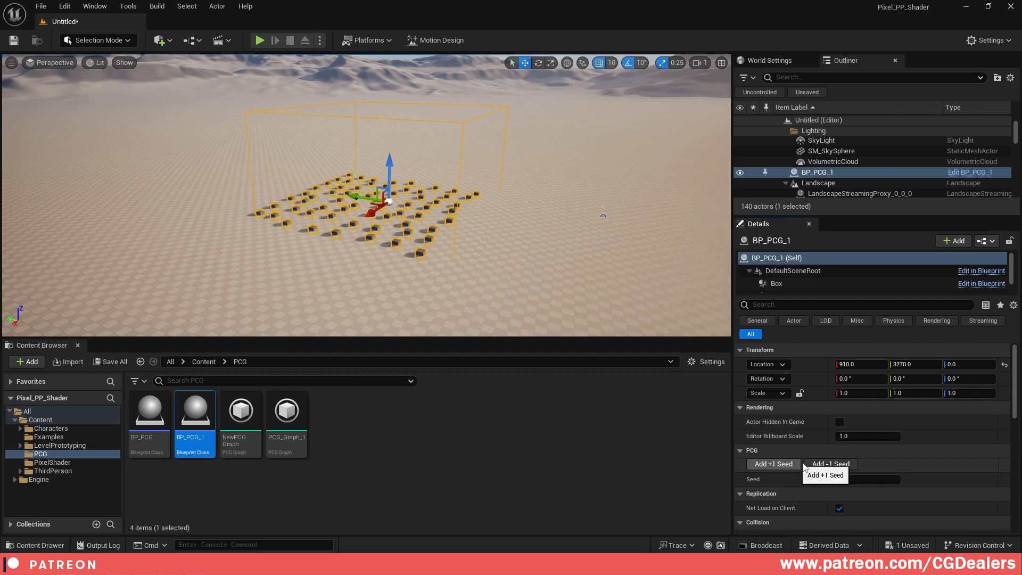
pyautogui.click(846, 464)
pyautogui.click(846, 465)
pyautogui.click(846, 464)
pyautogui.click(846, 465)
pyautogui.click(847, 463)
pyautogui.click(847, 463)
pyautogui.click(848, 464)
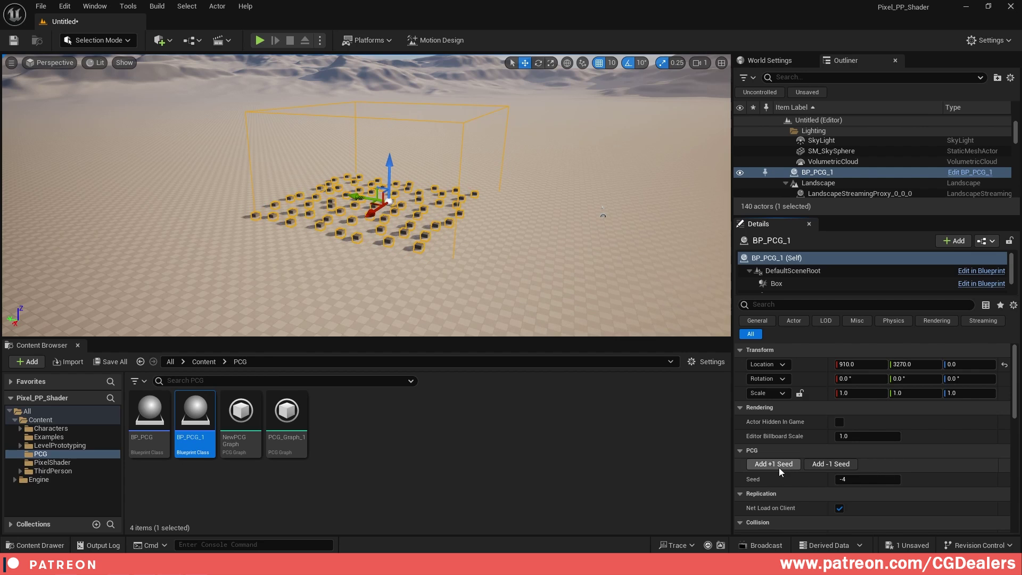
pyautogui.click(779, 467)
pyautogui.click(778, 467)
pyautogui.click(778, 465)
pyautogui.click(778, 465)
pyautogui.click(778, 465)
pyautogui.click(778, 464)
pyautogui.click(777, 464)
pyautogui.click(778, 465)
pyautogui.click(778, 465)
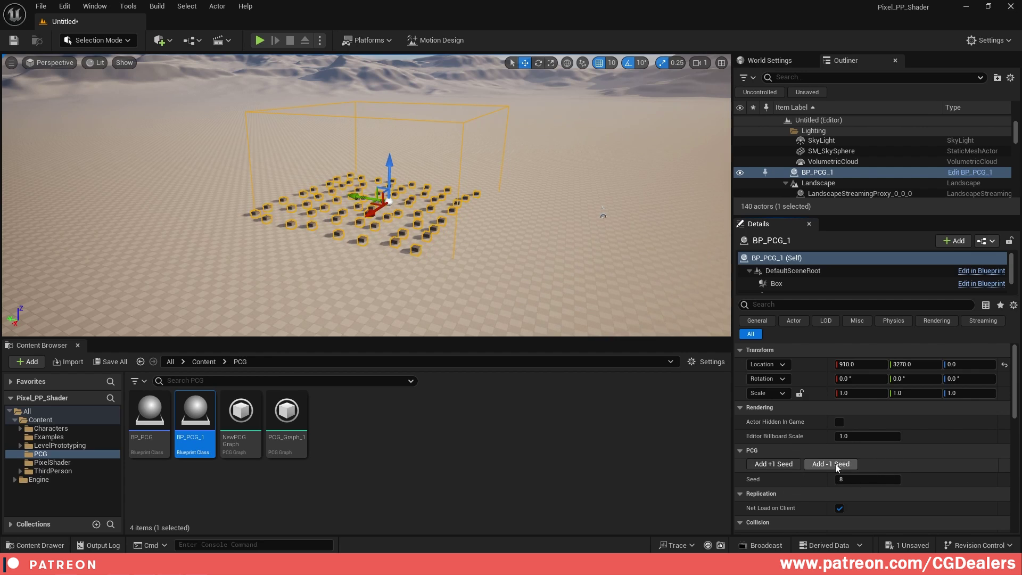
pyautogui.click(837, 465)
pyautogui.click(779, 465)
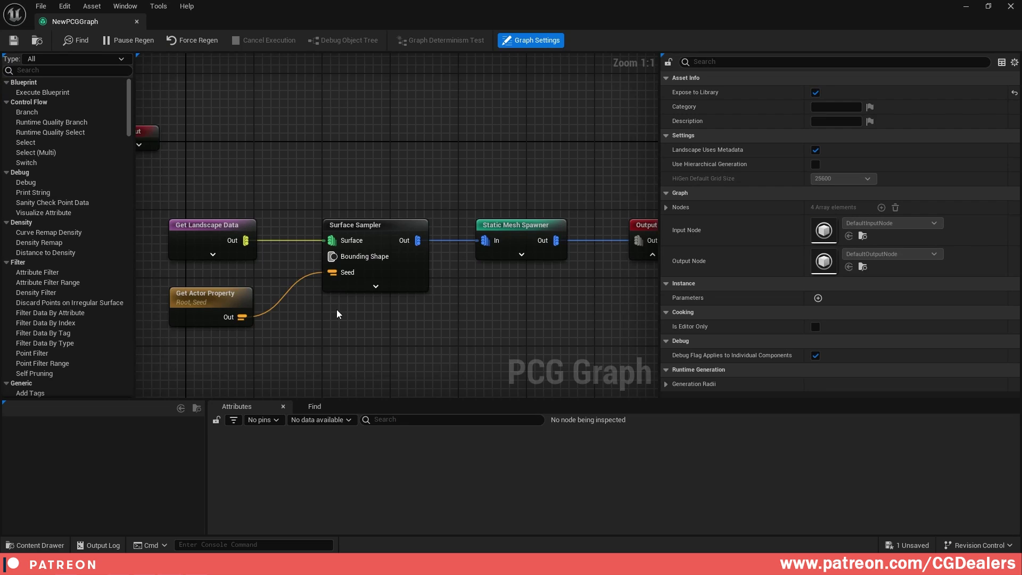
# - Check the Get Actor Property node, then minimize the PCG graph and BP_PCG_1 editor windows
pyautogui.click(216, 296)
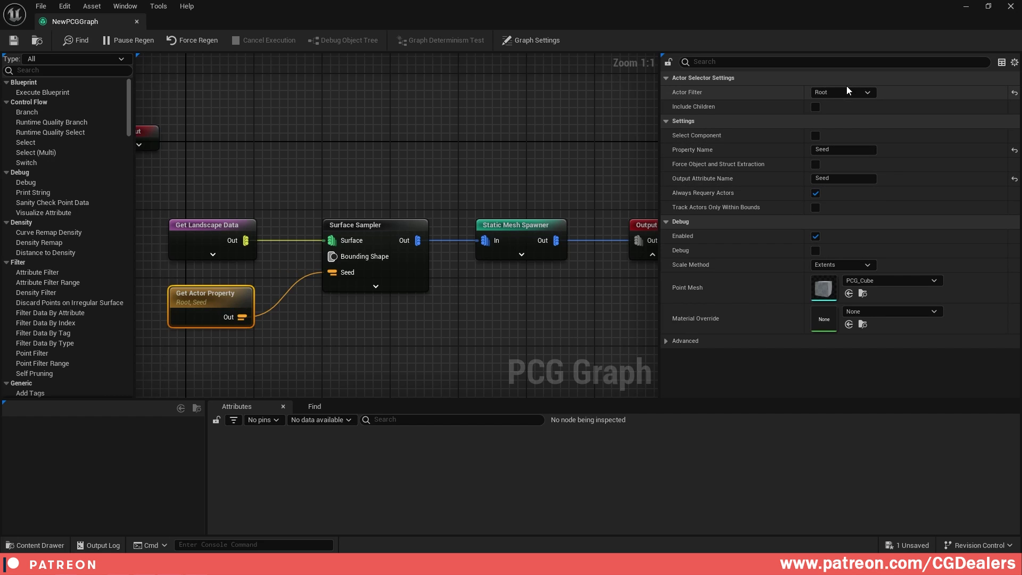
pyautogui.click(988, 6)
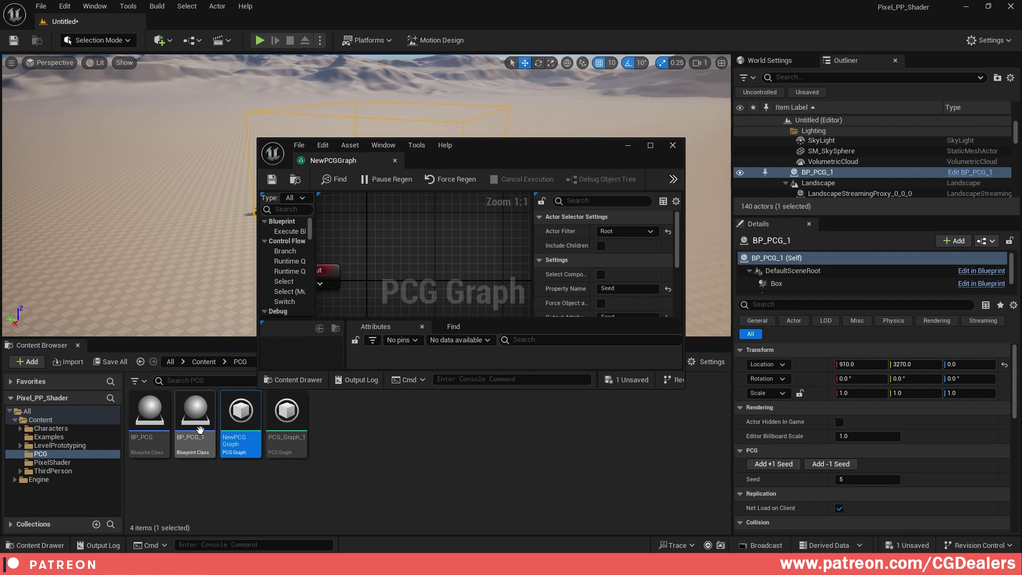
pyautogui.doubleClick(195, 416)
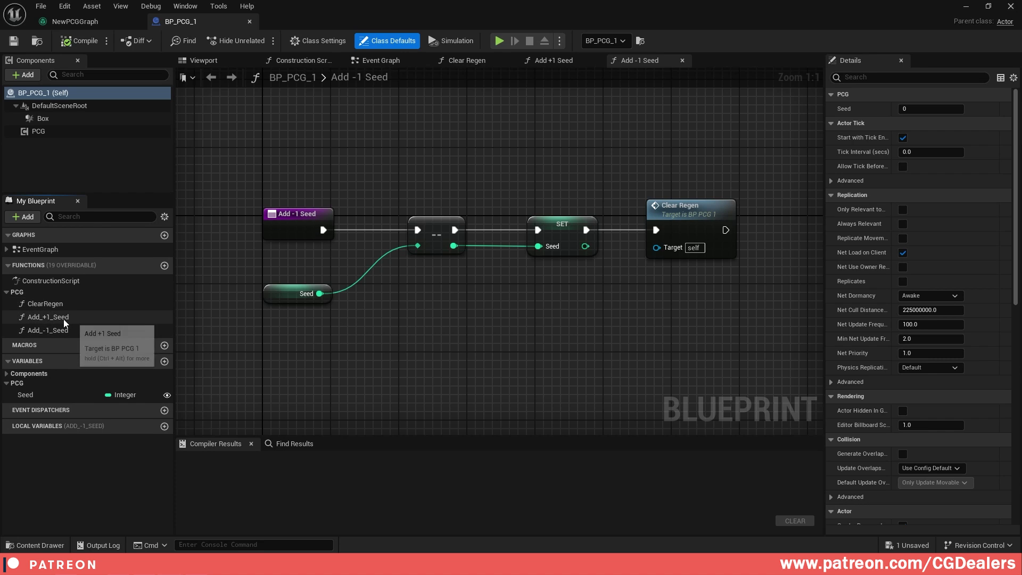
pyautogui.click(964, 7)
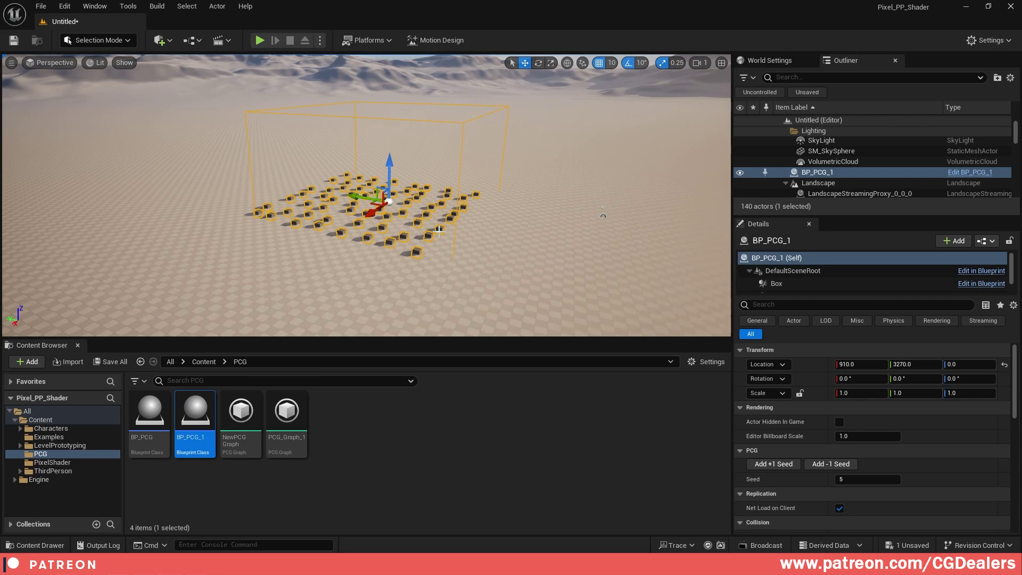
# - Frame the scattered boxes and press Add +1 Seed five times, taking Seed from 5 to 10
pyautogui.press('d')
pyautogui.press('w')
pyautogui.moveTo(438, 230); pyautogui.dragTo(482, 228, button='right')
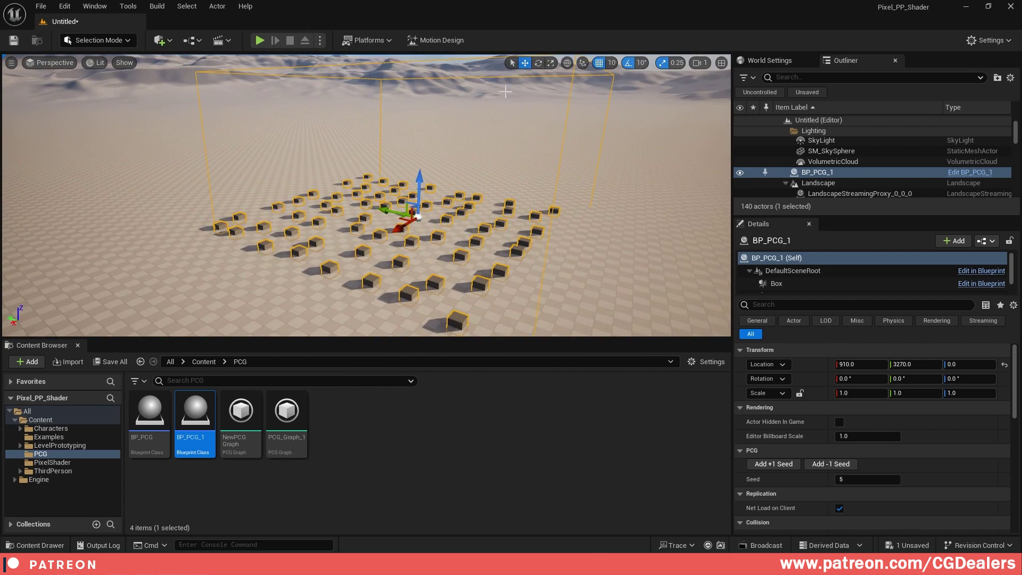
pyautogui.press('d')
pyautogui.moveTo(520, 159); pyautogui.dragTo(476, 147, button='right')
pyautogui.press('s')
pyautogui.press('a')
pyautogui.press('w')
pyautogui.moveTo(617, 265); pyautogui.dragTo(609, 265, button='right')
pyautogui.click(778, 466)
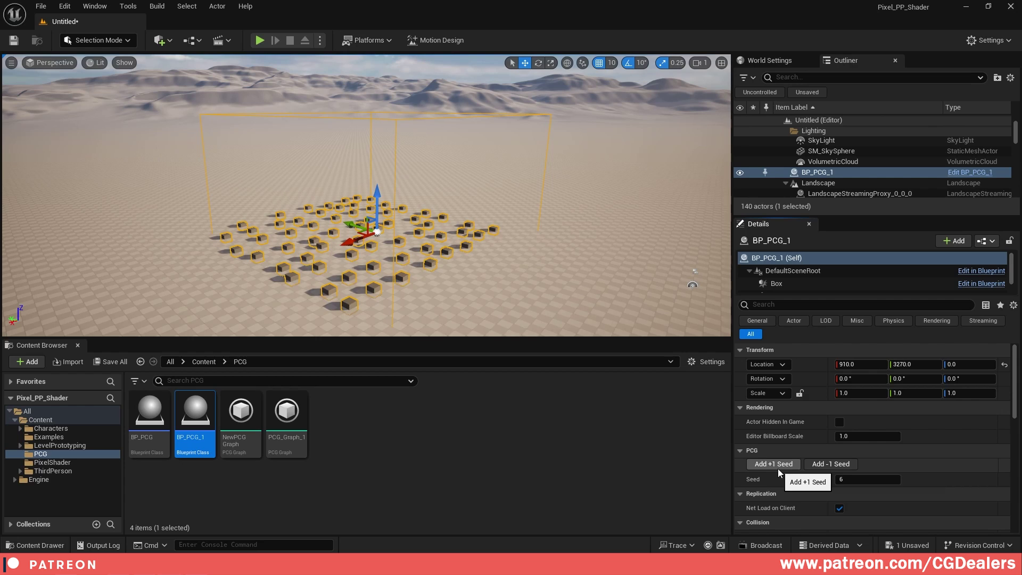
pyautogui.click(777, 468)
pyautogui.click(777, 467)
pyautogui.click(777, 467)
pyautogui.click(778, 468)
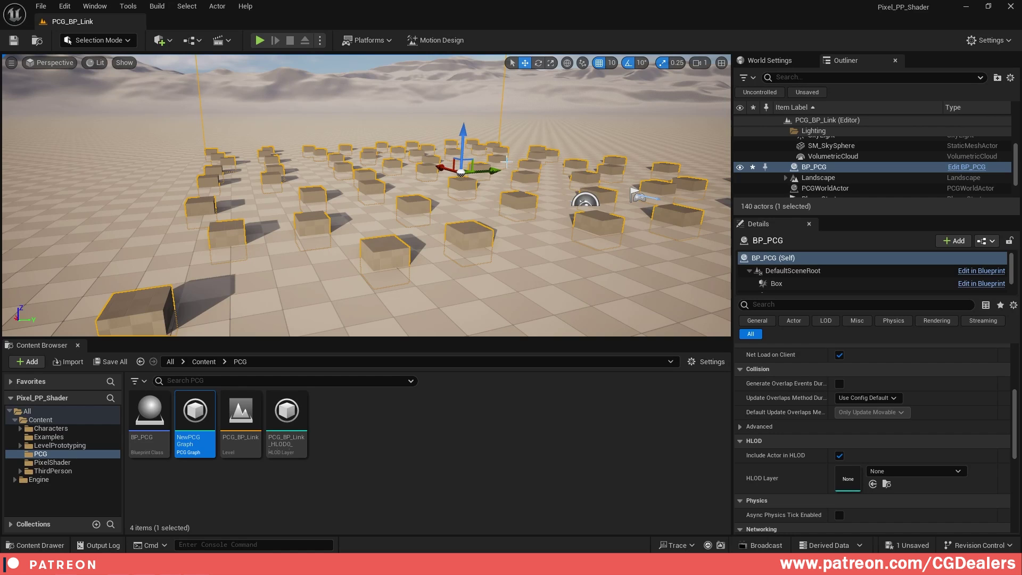
# - Open BP_PCG and move the On Clicked and Add +1 Seed nodes lower to make room
pyautogui.moveTo(490, 114)
pyautogui.mouseDown(button='right')
pyautogui.moveTo(494, 96)
pyautogui.moveTo(493, 115)
pyautogui.mouseUp(button='right')
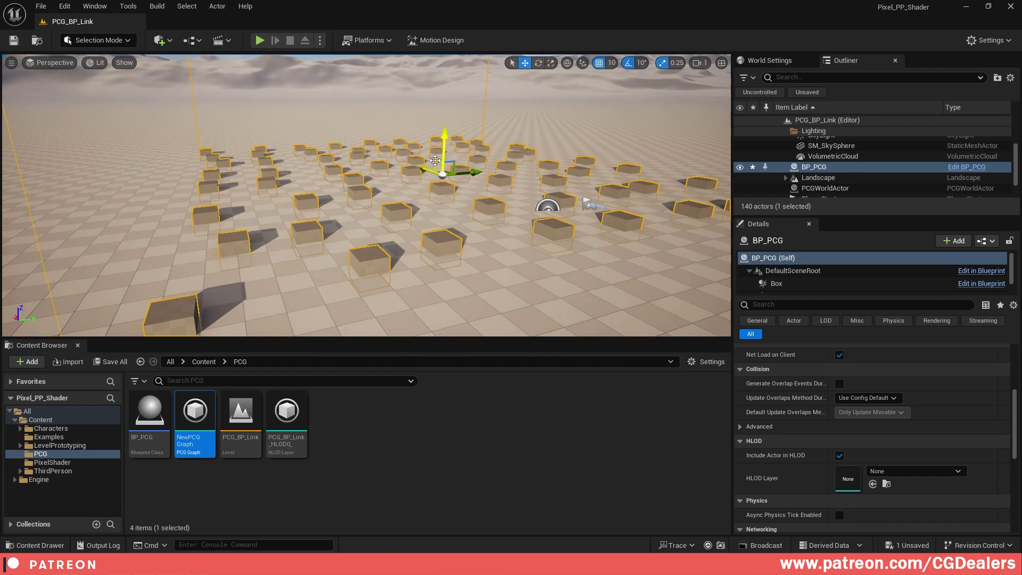
pyautogui.scroll(-5, 393, 154)
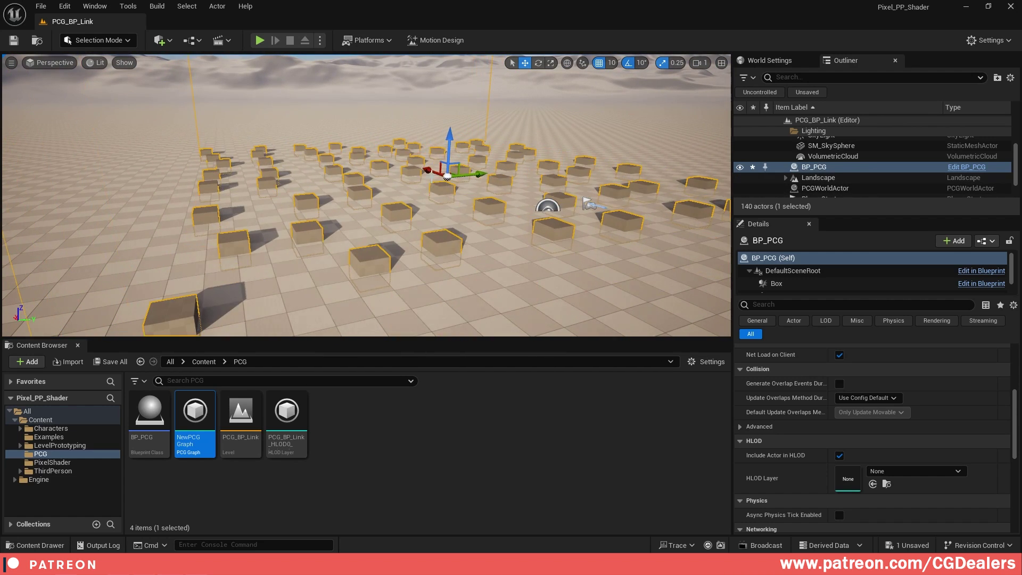
pyautogui.scroll(-2, 394, 154)
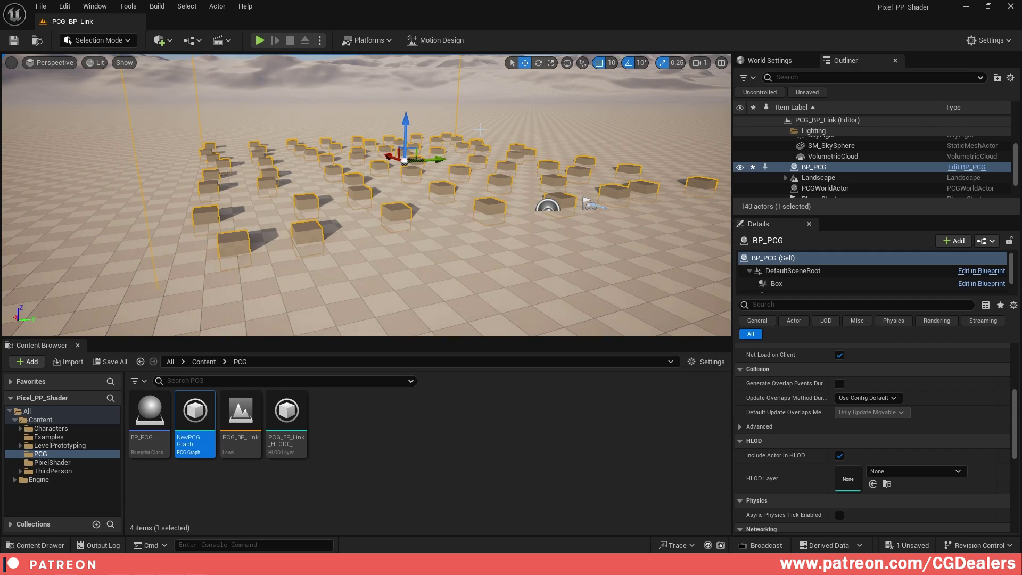
pyautogui.doubleClick(150, 413)
pyautogui.moveTo(513, 249); pyautogui.dragTo(505, 195, button='right')
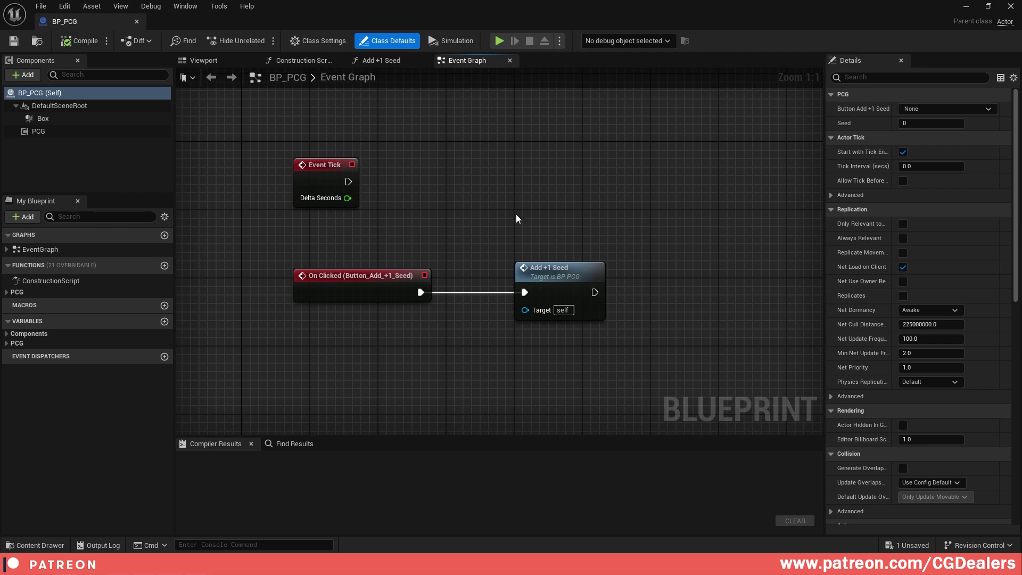
pyautogui.moveTo(535, 210); pyautogui.dragTo(414, 303)
pyautogui.moveTo(542, 279); pyautogui.dragTo(533, 336)
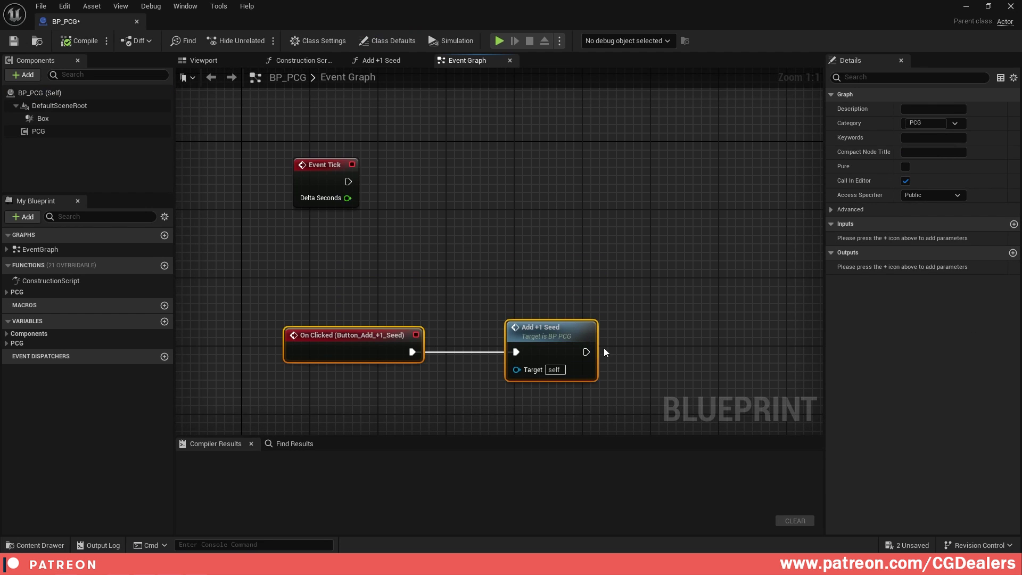
pyautogui.click(518, 238)
# - Add a Delay node to the Event Graph and wire Event Tick into it
pyautogui.rightClick(458, 162)
pyautogui.write('delay')
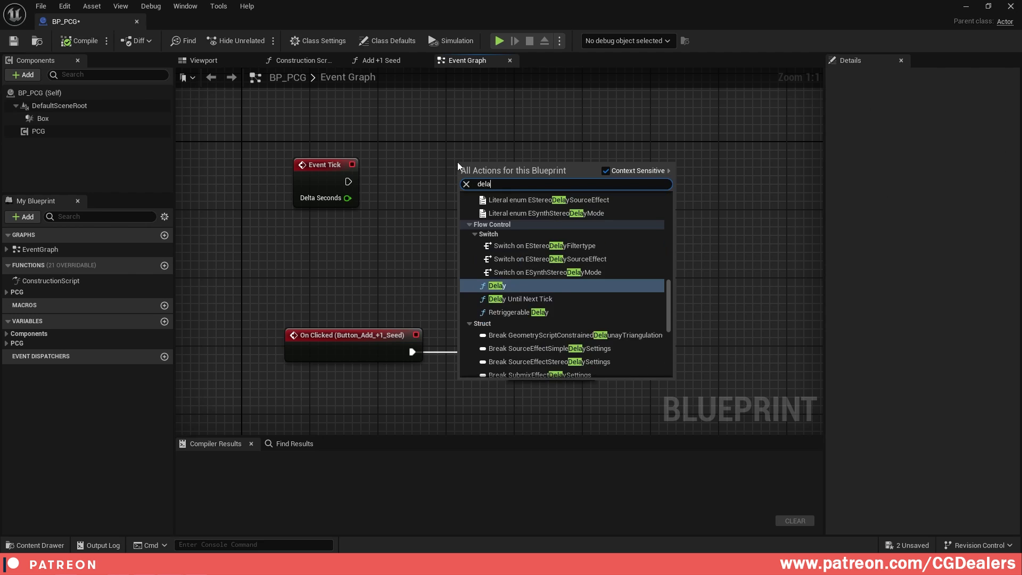
pyautogui.press('Return')
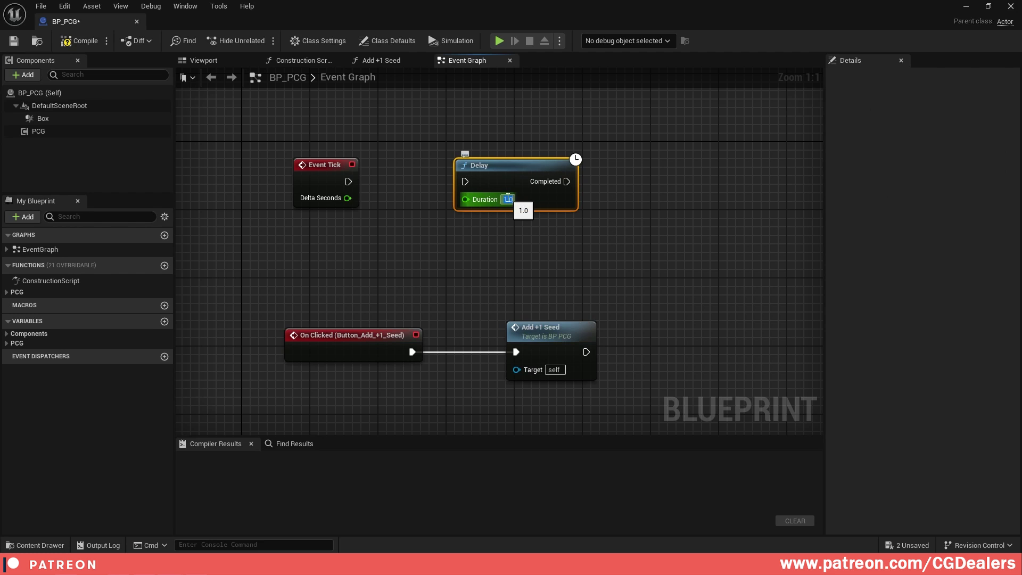
pyautogui.moveTo(349, 182); pyautogui.dragTo(464, 182)
pyautogui.click(416, 184)
# - Place an Add +1 Seed call and connect the Delay's Completed output to it
pyautogui.moveTo(602, 300); pyautogui.dragTo(544, 312, button='right')
pyautogui.click(537, 299)
pyautogui.click(16, 292)
pyautogui.click(92, 307)
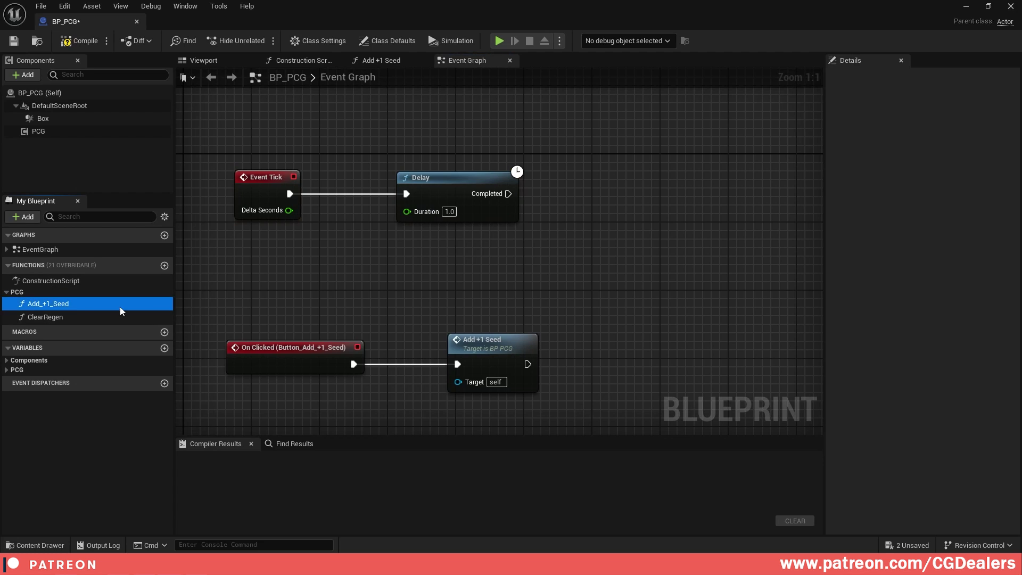
pyautogui.moveTo(91, 311); pyautogui.dragTo(604, 192)
pyautogui.click(10, 292)
pyautogui.moveTo(508, 194); pyautogui.dragTo(607, 177)
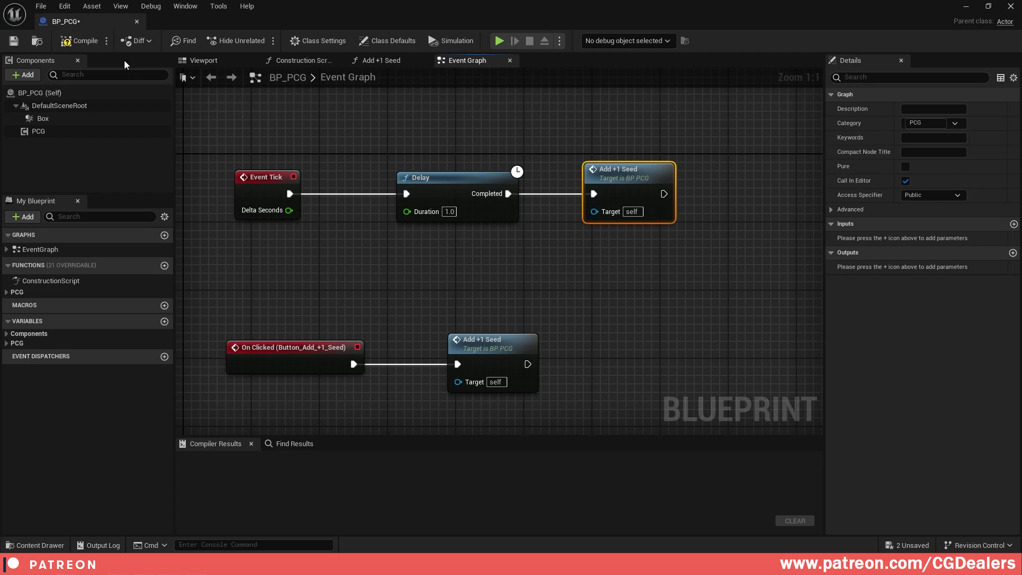
# - Compile and save the BP_PCG Blueprint
pyautogui.press('F7')
pyautogui.hotkey('ctrl', 's')
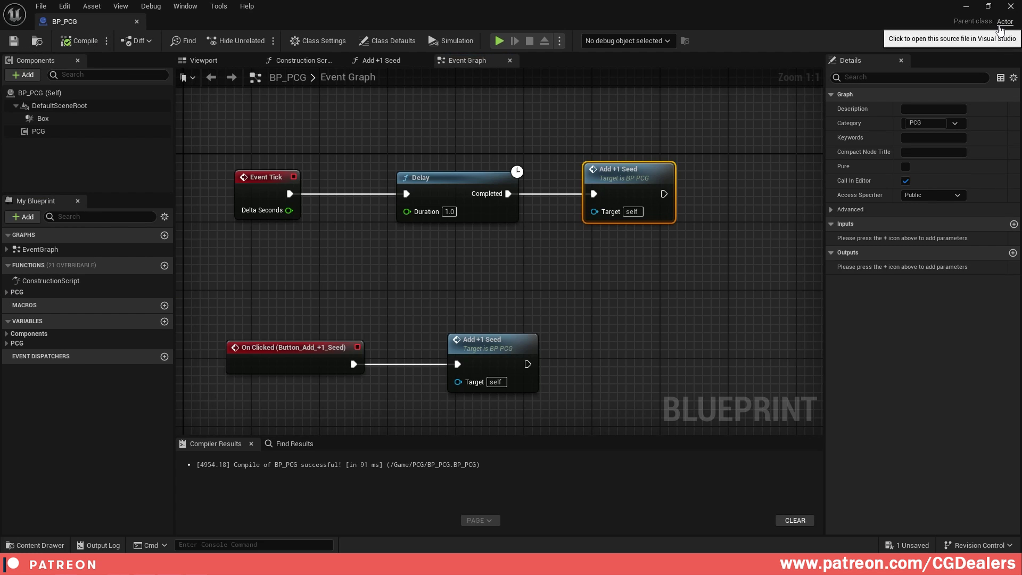
pyautogui.click(965, 7)
# - Play the level fullscreen and run the character with WASD as boxes reshuffle each second
pyautogui.click(263, 44)
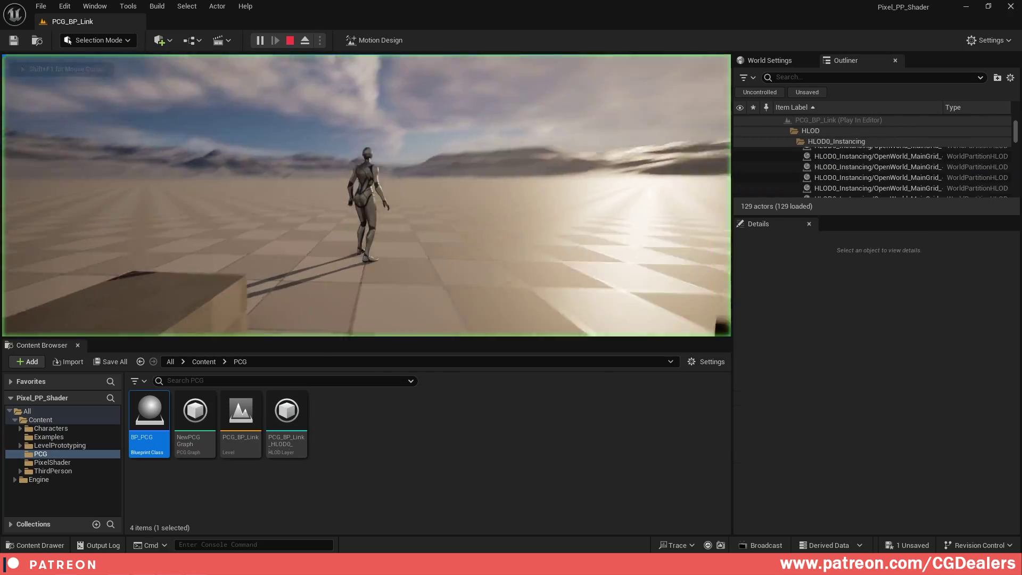
pyautogui.press('F11')
pyautogui.click(511, 287)
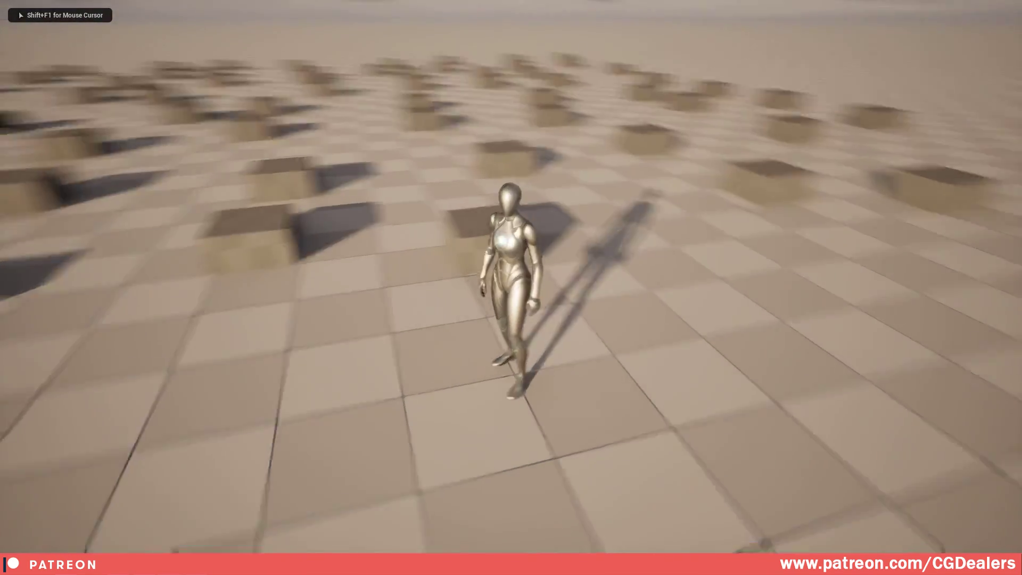
pyautogui.press('w')
pyautogui.press('a')
pyautogui.press('w')
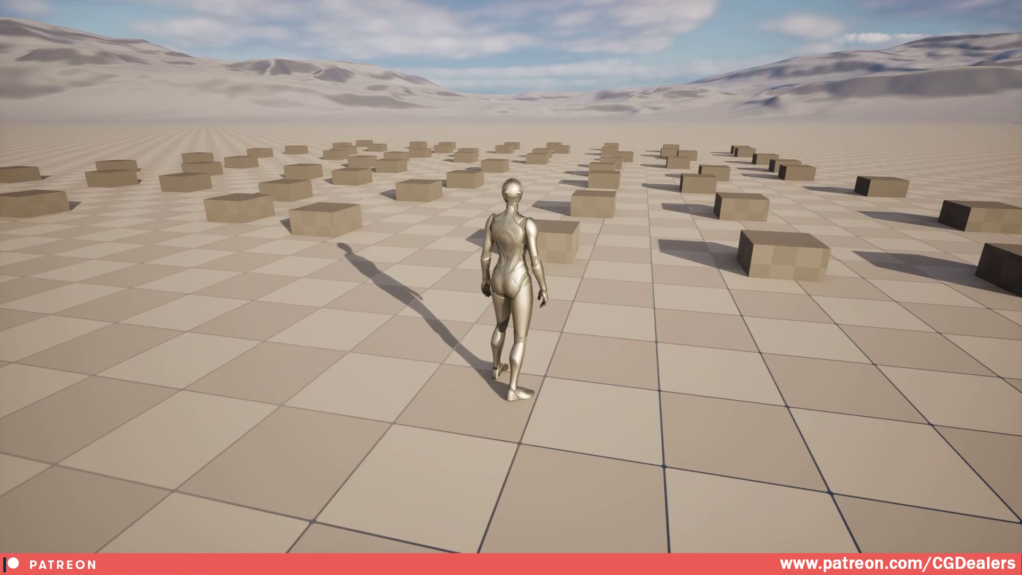
pyautogui.press('a')
pyautogui.press('d')
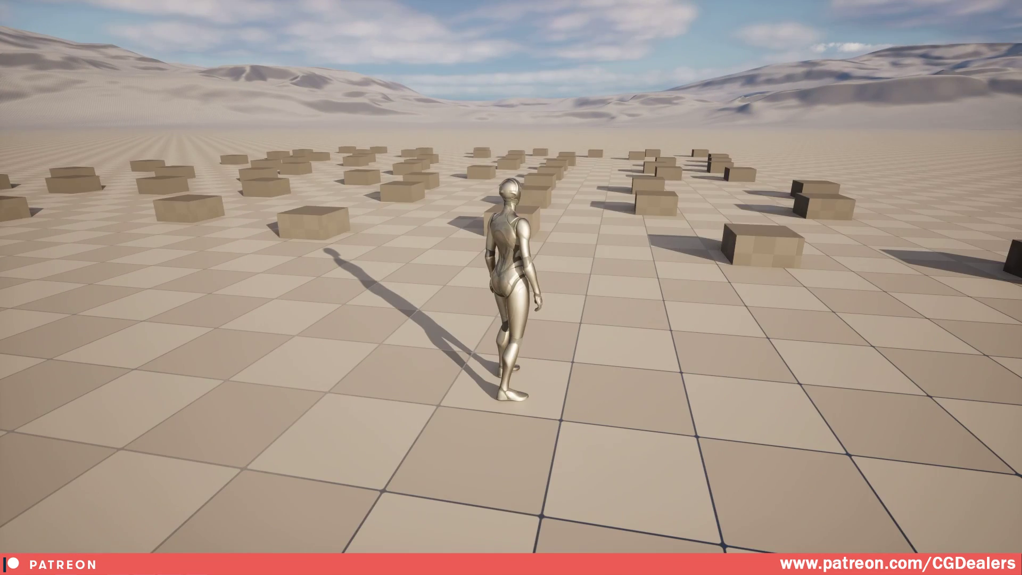
pyautogui.press('a')
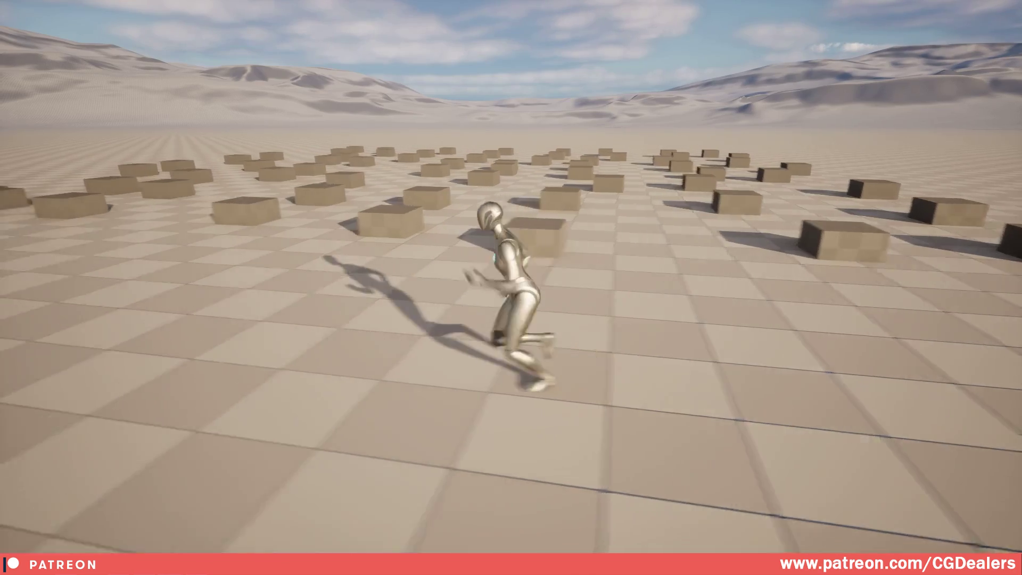
pyautogui.press('w')
pyautogui.press('d')
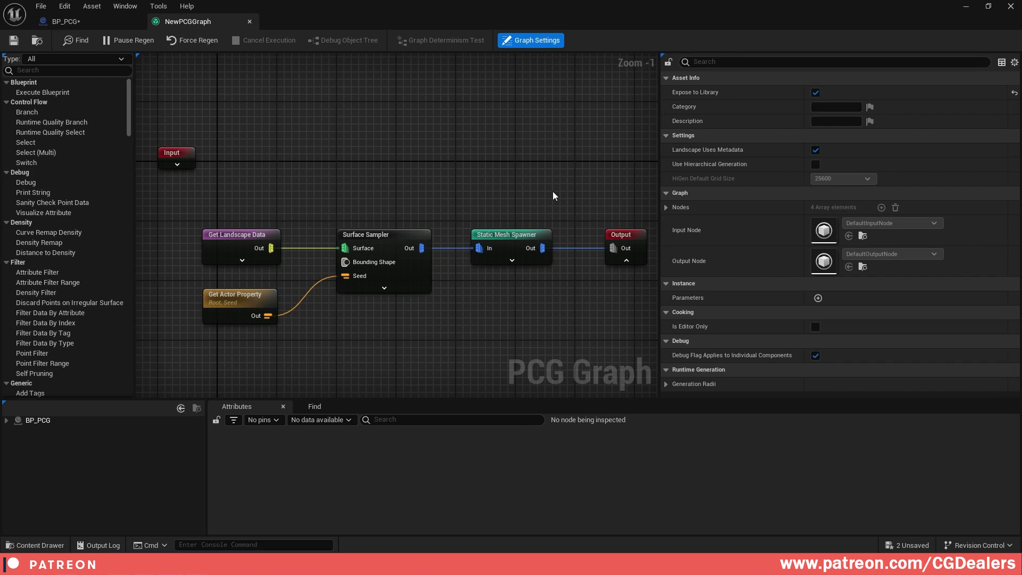
# - Return to the BP_PCG Blueprint's Event Graph tab
pyautogui.click(62, 22)
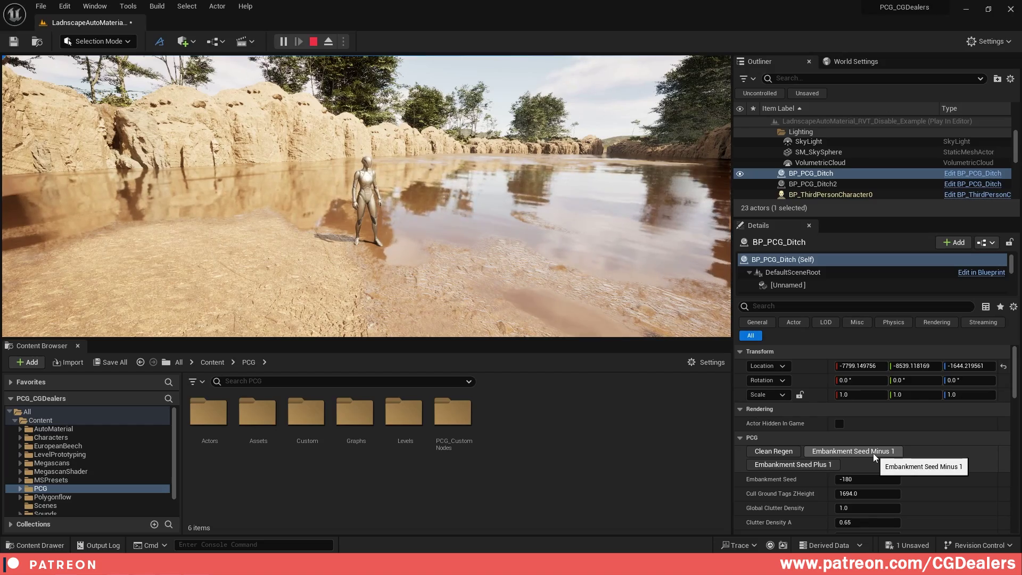
# - Run the character across the water, then free the cursor with Shift+F1
pyautogui.click(447, 220)
pyautogui.press('w')
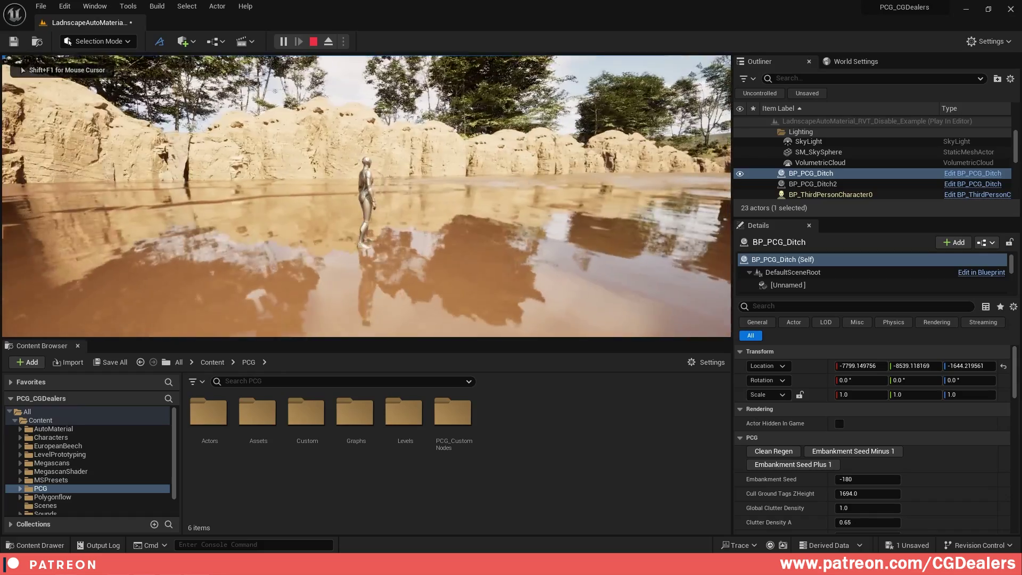
pyautogui.hotkey('shift', 'F1')
# - Step BP_PCG_Ditch's Embankment Seed from -180 down to -185 using its Minus/Plus buttons
pyautogui.click(822, 451)
pyautogui.click(822, 452)
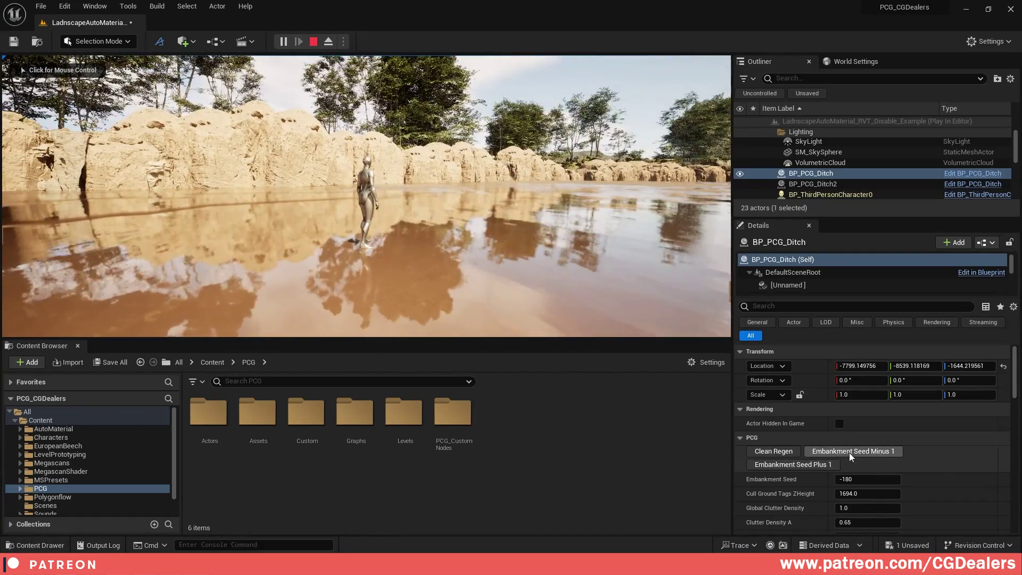
pyautogui.click(823, 451)
pyautogui.click(821, 452)
pyautogui.click(821, 453)
pyautogui.click(814, 468)
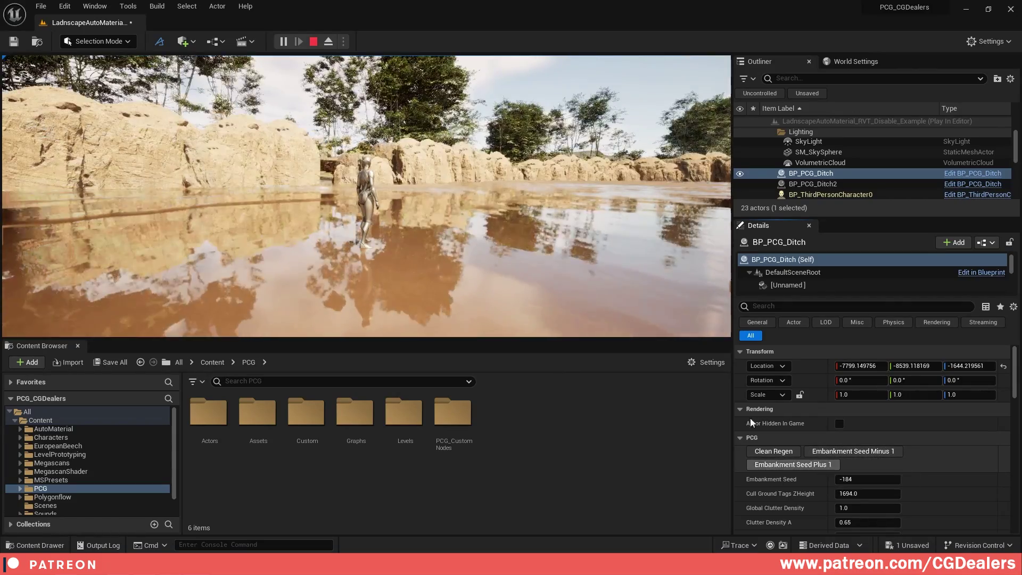
pyautogui.click(867, 452)
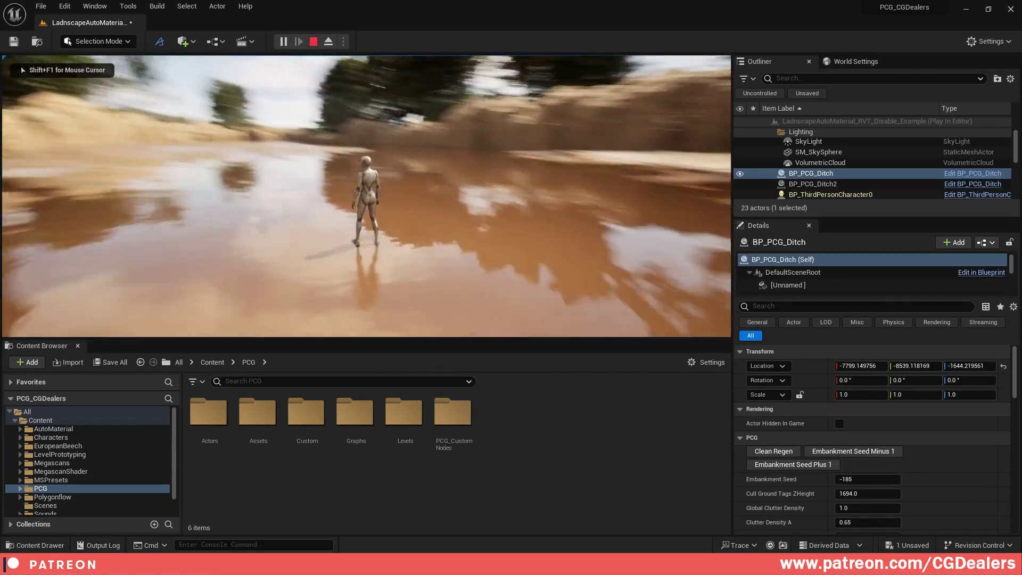
pyautogui.scroll(-5, 804, 451)
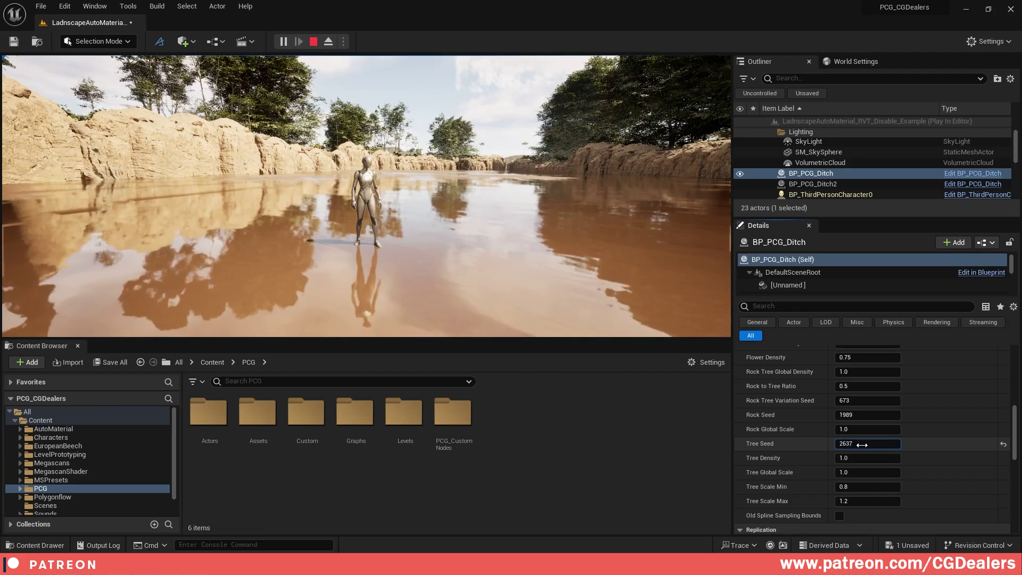
# - Drag BP_PCG_Ditch's Tree Seed value to 4910
pyautogui.moveTo(851, 443); pyautogui.dragTo(850, 457)
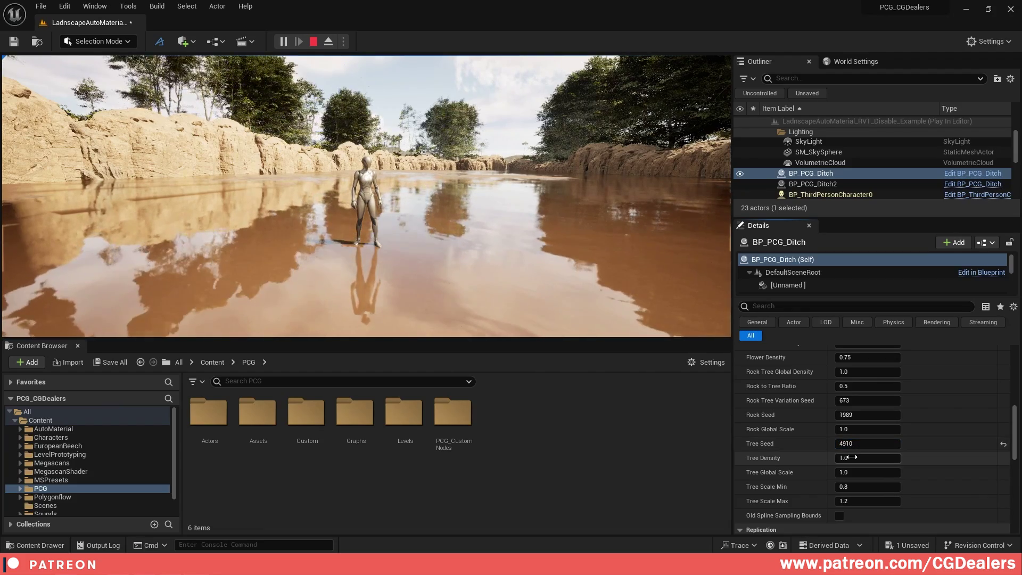